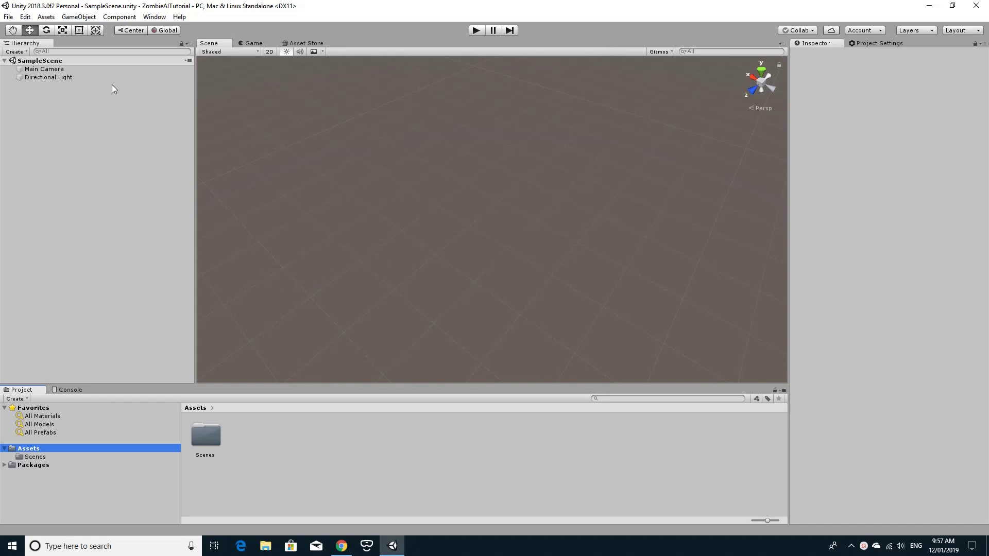
Step: Add a cube and set its X and Z scale to 50, forming a 50 × 1 × 50 floor
left_click(79, 17)
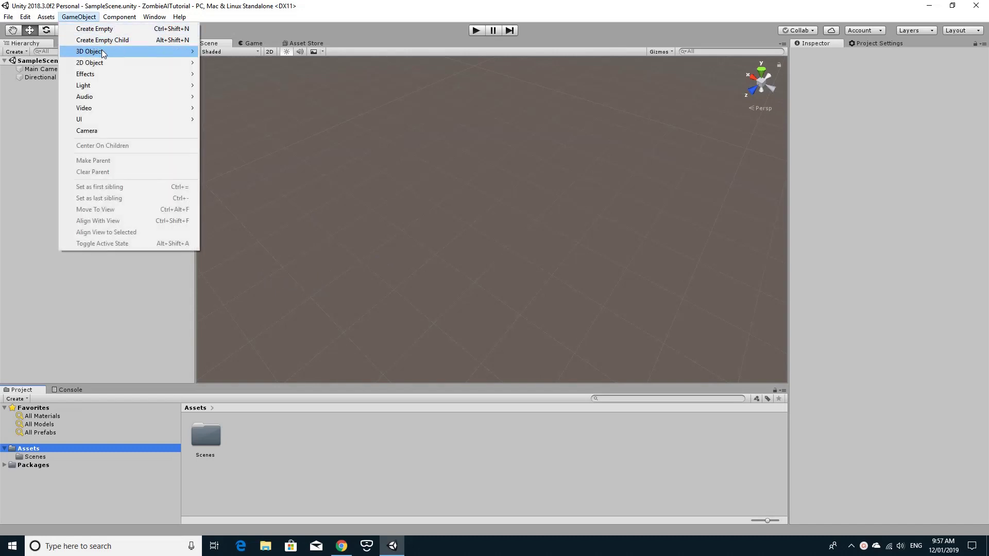
mouse_move(106, 51)
left_click(213, 52)
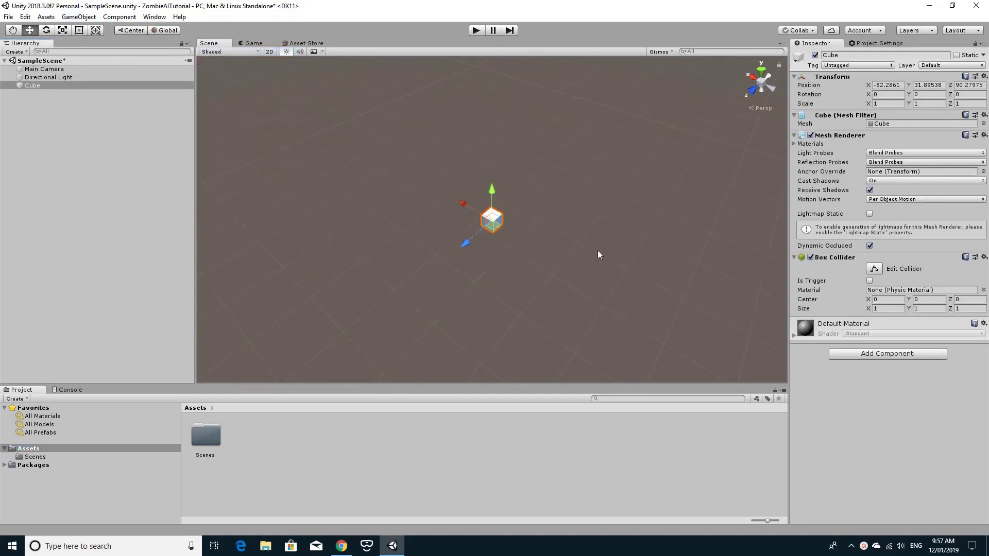
left_click(892, 104)
type("50")
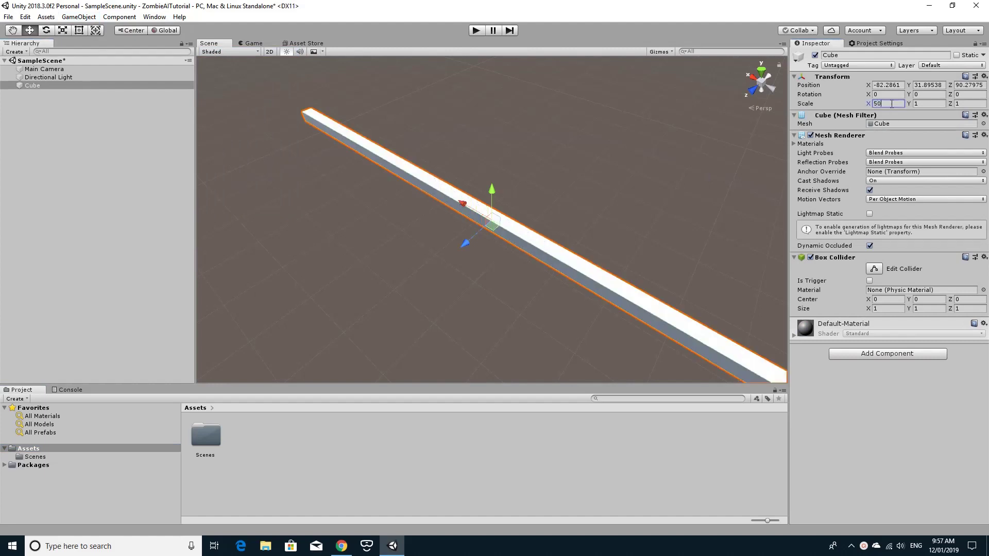
left_click(962, 103)
type("50")
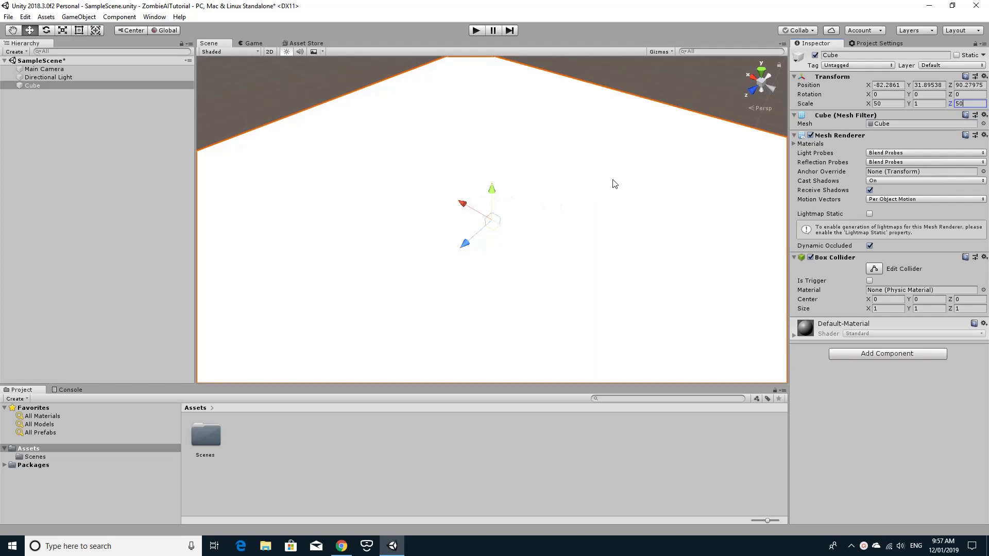
left_click_drag(406, 168, 606, 192, "alt")
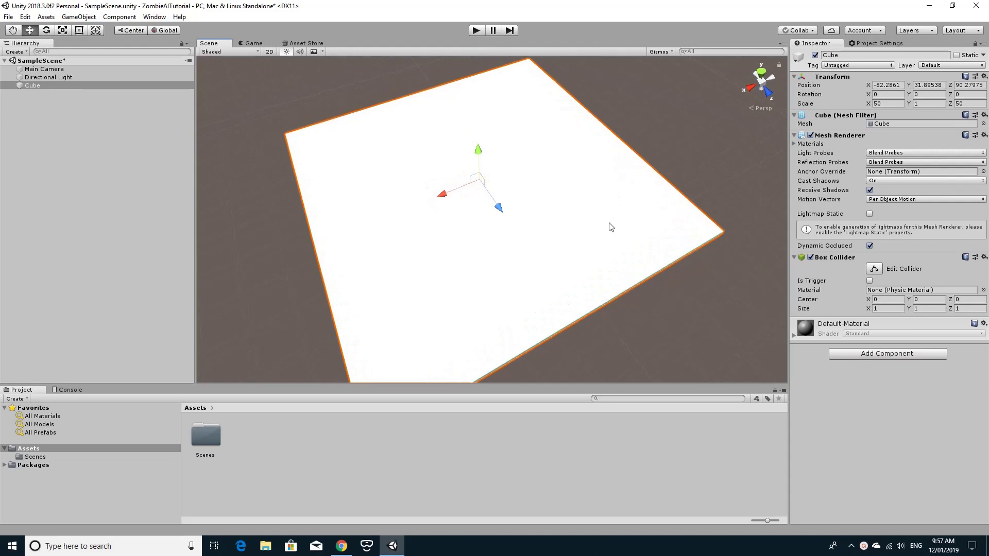
left_click_drag(610, 225, 616, 212, "alt")
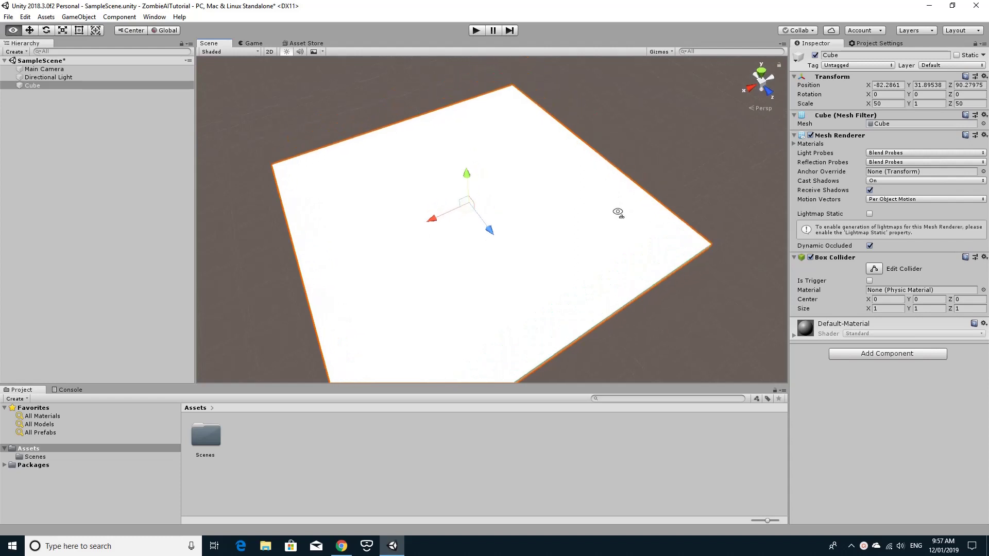
Step: Add a second cube on the floor and scale it to X 20 as a wall bar
left_click(84, 18)
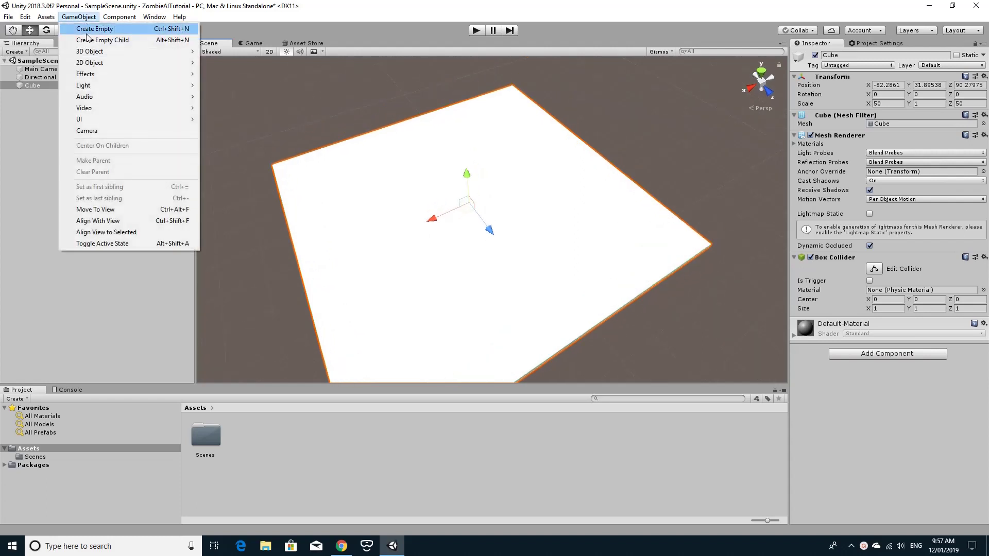
mouse_move(110, 59)
left_click(229, 56)
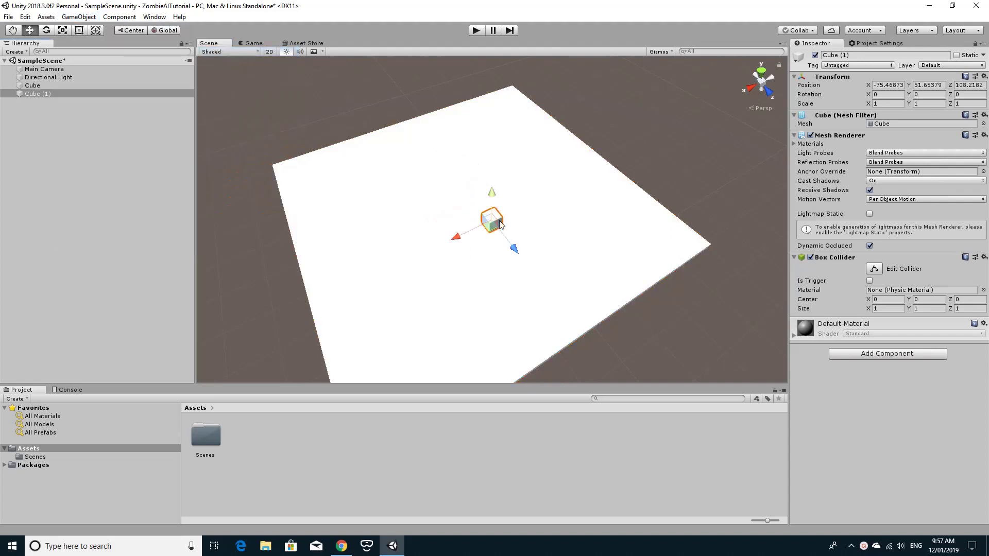
left_click_drag(492, 221, 414, 161)
left_click(897, 104)
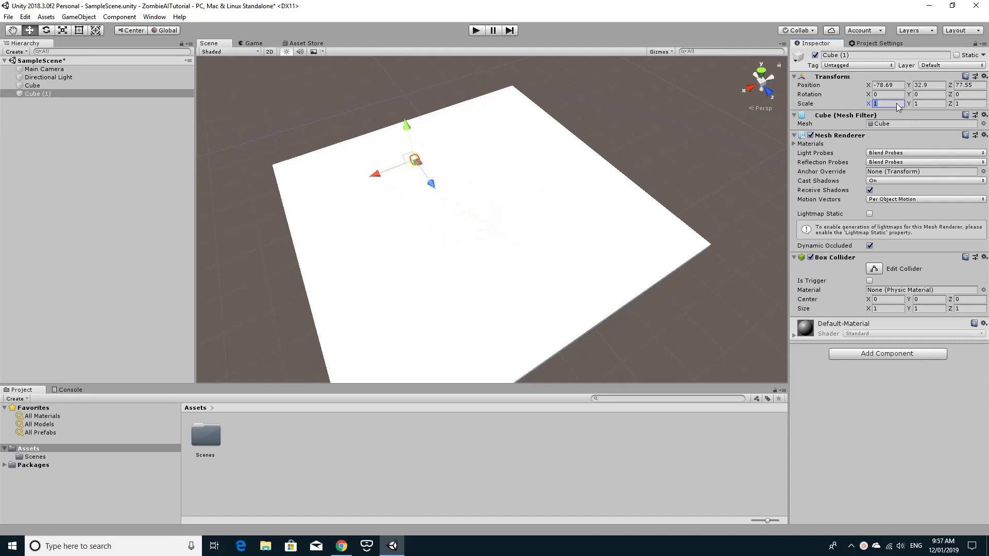
type("50")
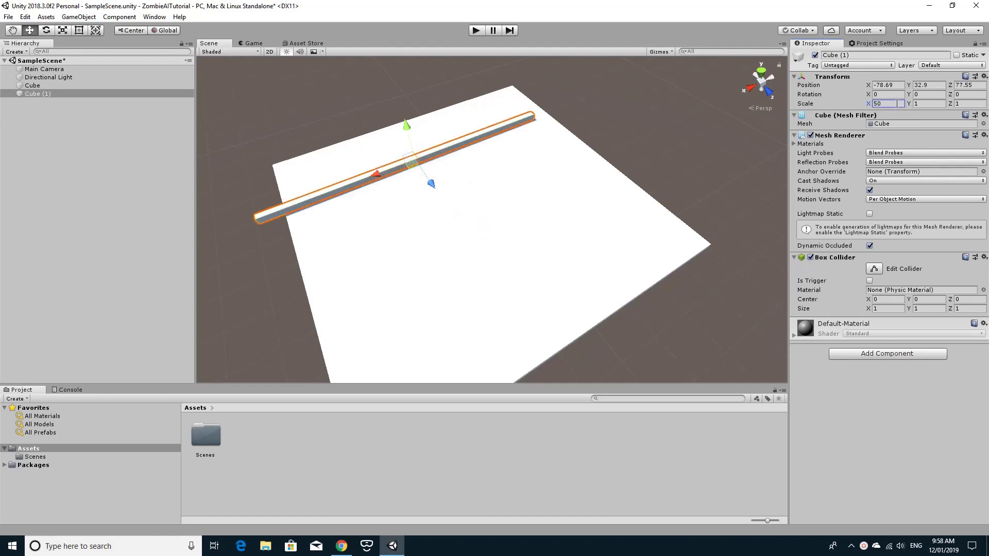
type("2")
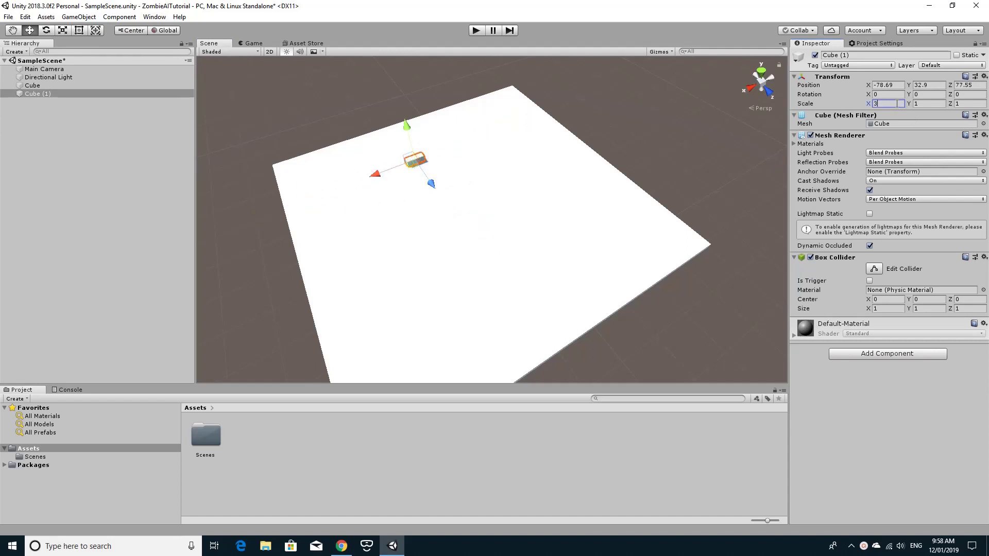
type("0")
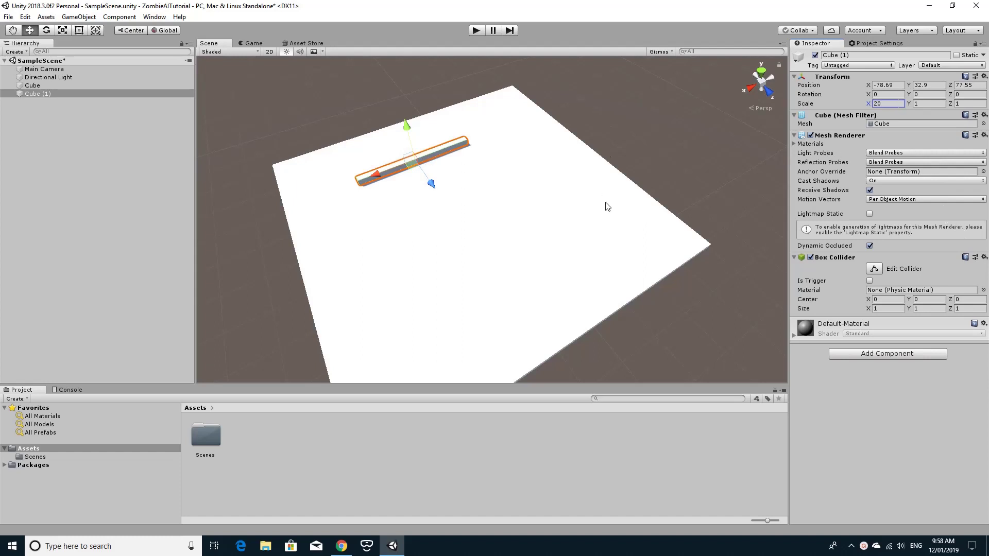
mouse_move(431, 183)
left_mouse_down()
mouse_move(470, 222)
mouse_move(427, 182)
left_mouse_up()
Step: Duplicate the wall bar, rotate the copy 90° on Y, and place it on the floor's right side
key("ctrl+d")
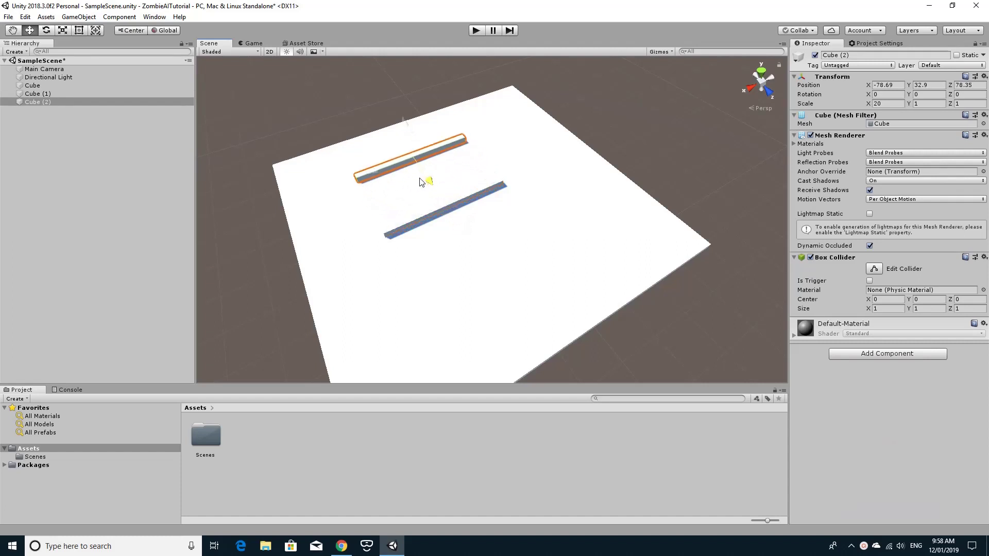
left_click(922, 95)
type("90")
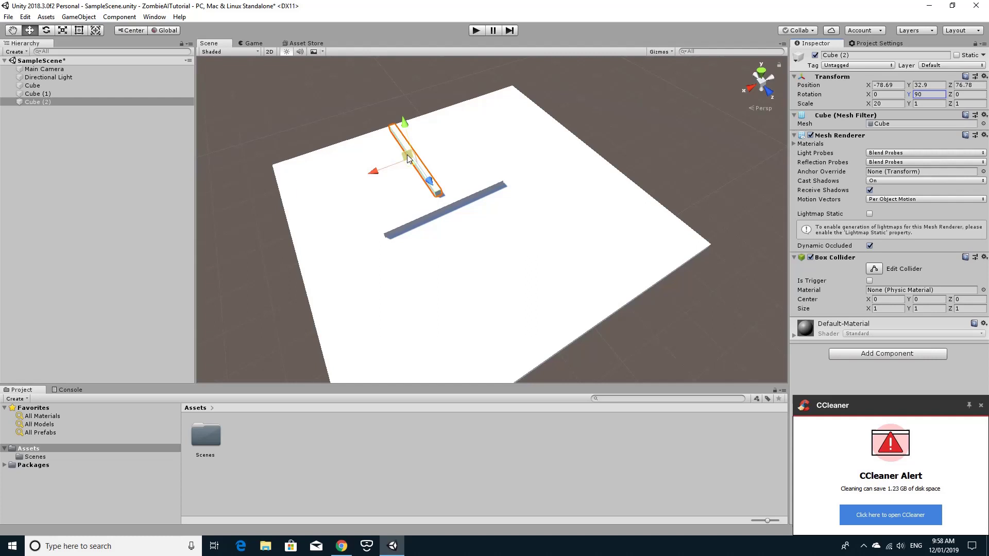
left_click_drag(410, 163, 555, 201)
Step: Duplicate the first wall again, rotate it 45° on Y, and place it near the front
left_click(462, 208)
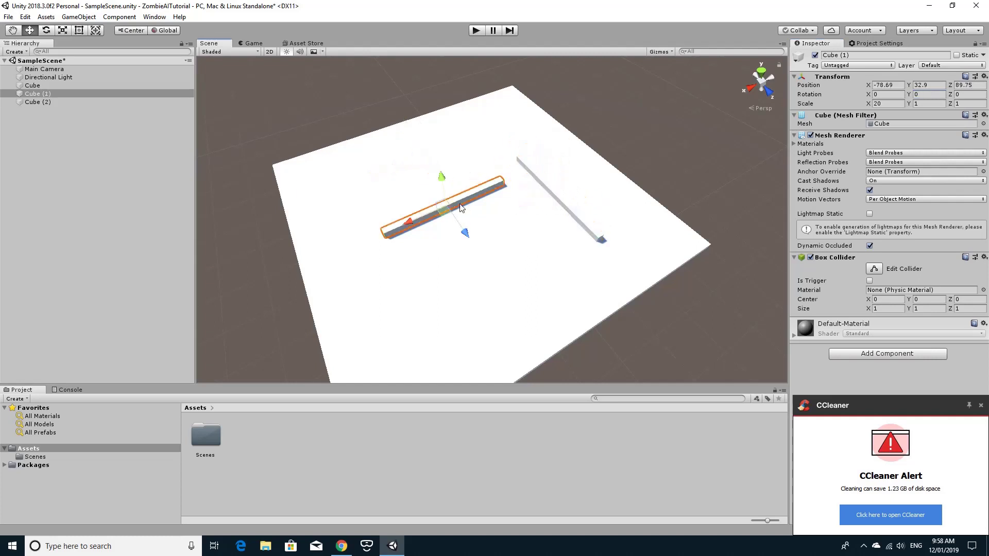
key("ctrl+d")
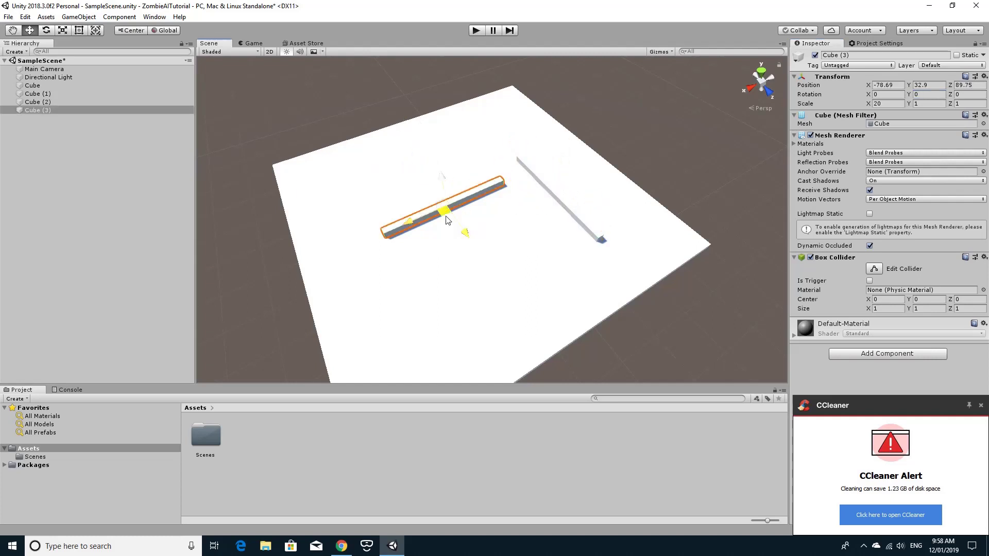
left_click_drag(446, 219, 425, 278)
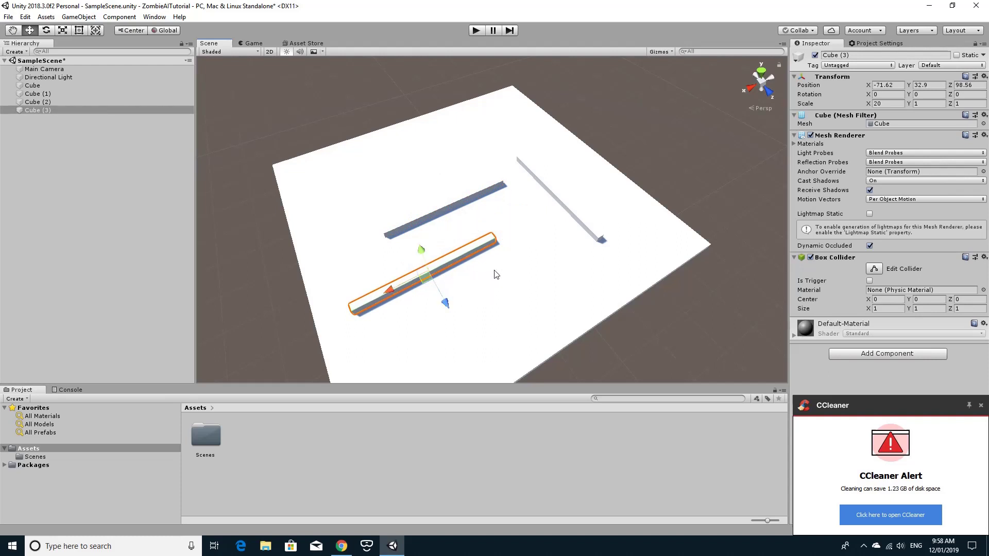
left_click(931, 96)
type("45")
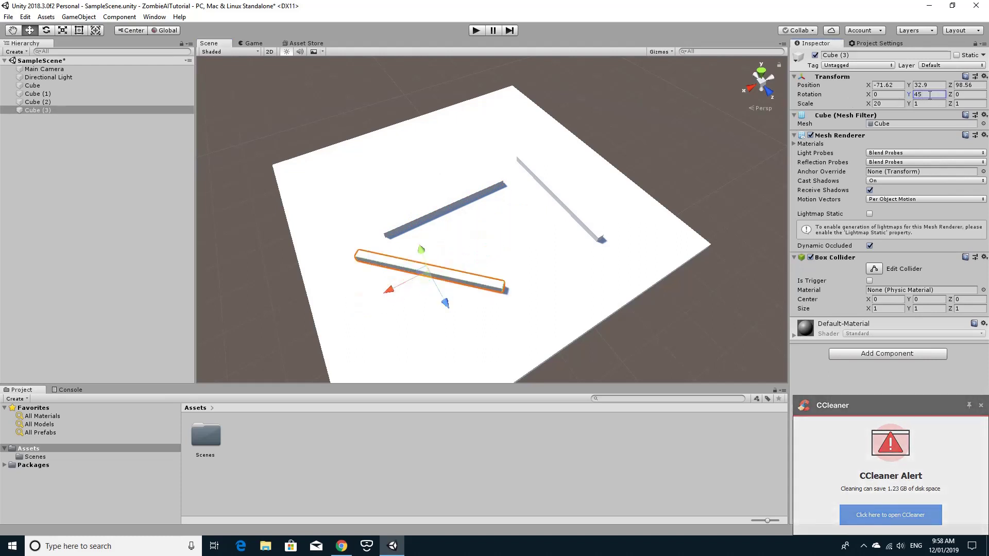
left_click_drag(425, 281, 499, 279)
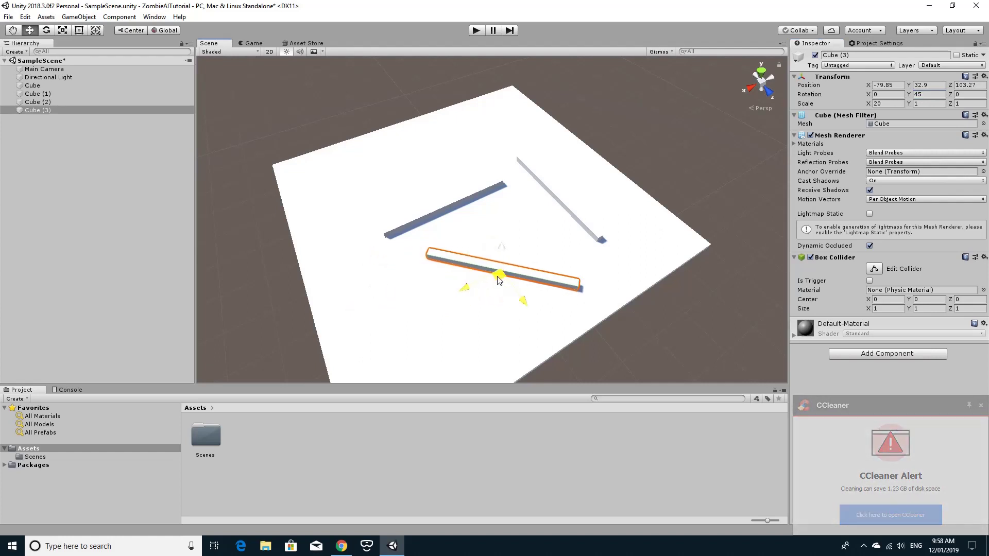
Step: Reposition the back wall up-left and shift the angled wall back slightly
left_click(469, 202)
left_click_drag(447, 216, 404, 198)
left_click(469, 266)
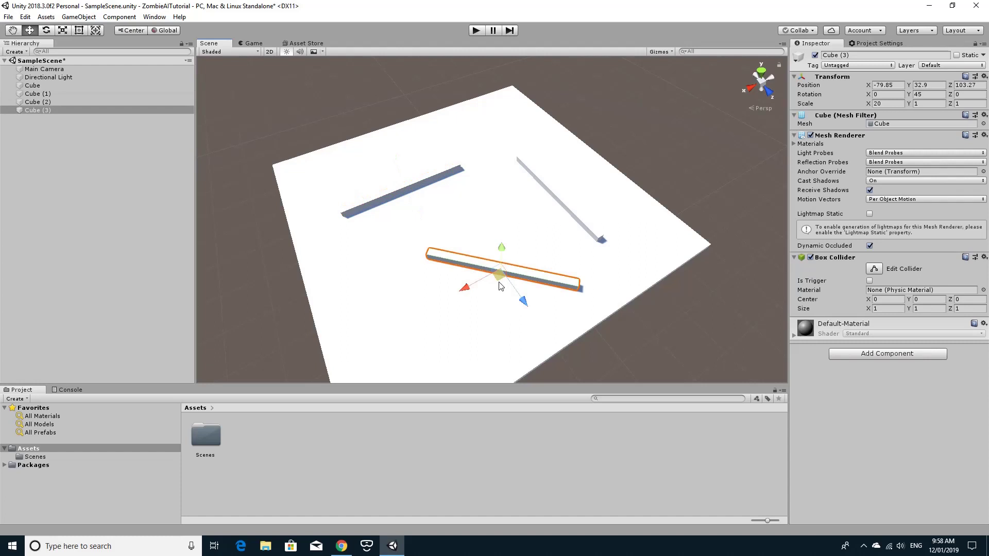
left_click_drag(498, 284, 483, 260)
Step: Using local handle axes, nudge the angled 45° wall slightly up-left into place
key("x")
left_click_drag(592, 220, 436, 120, "alt")
scroll(611, 218, "up", 5)
scroll(404, 170, "down", 10)
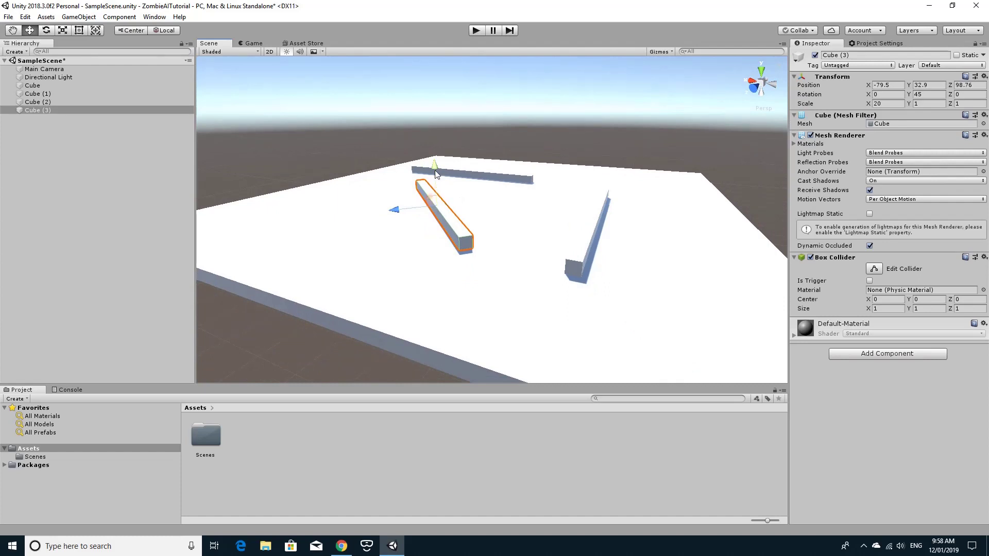
left_click_drag(435, 171, 435, 168)
left_click_drag(437, 216, 432, 211)
Step: Check the floor's layer stays Default and select each of the three walls in turn
left_click(508, 216)
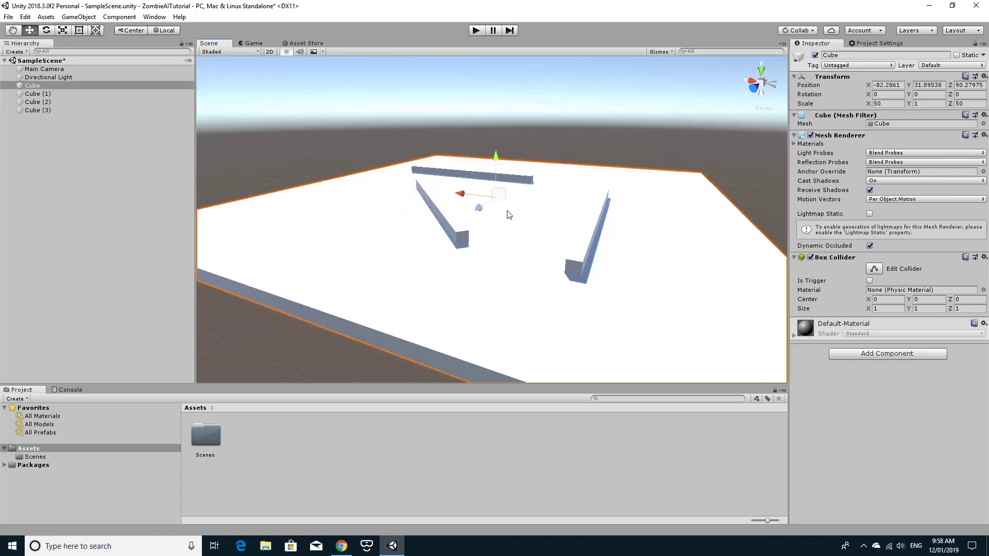
left_click(923, 67)
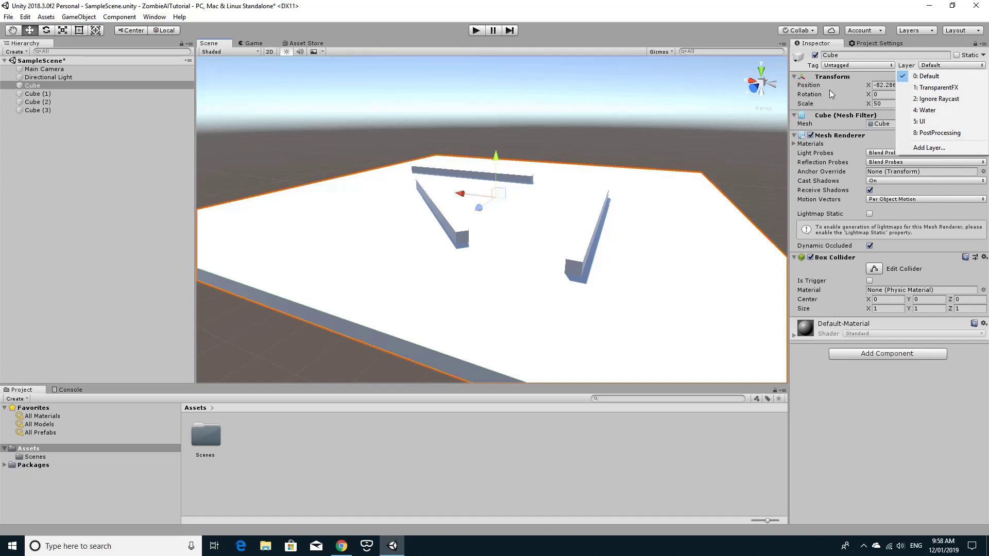
left_click(969, 55)
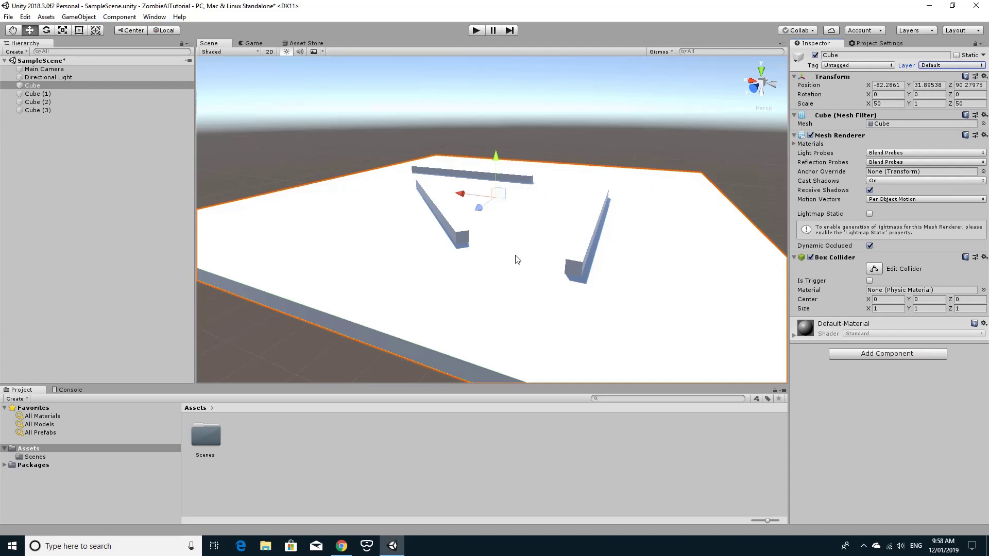
left_click(449, 227)
left_click(471, 174)
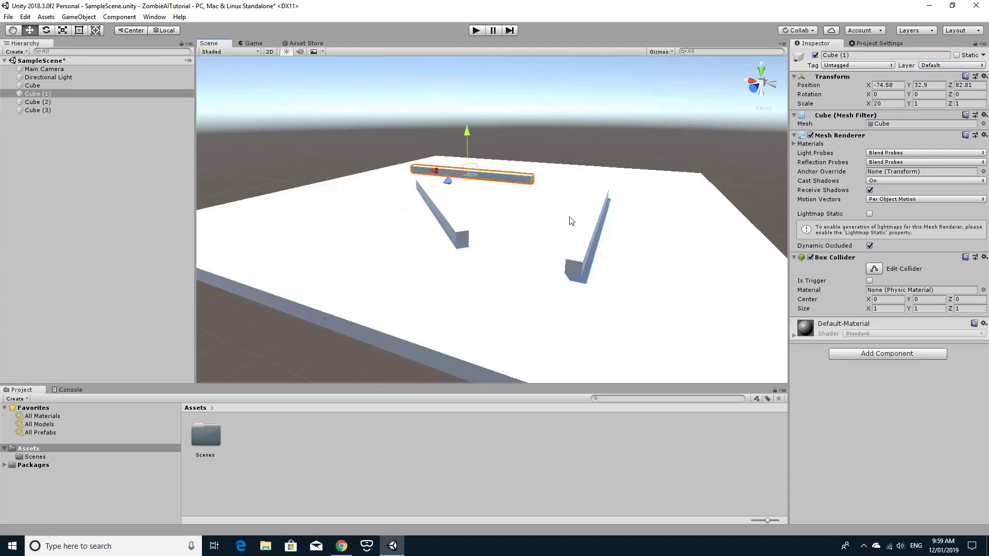
left_click(589, 231)
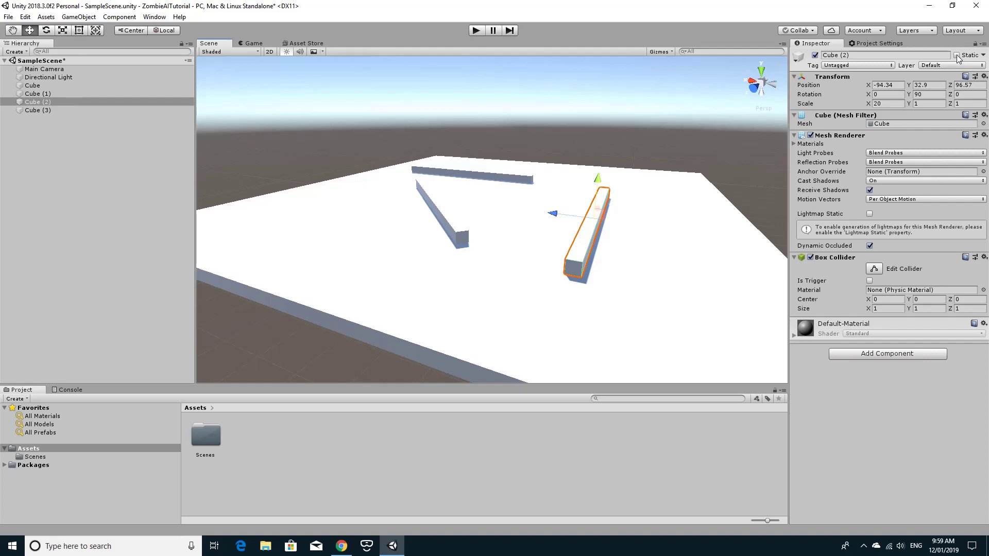
Step: Create an empty object named Scenery
left_click(35, 151)
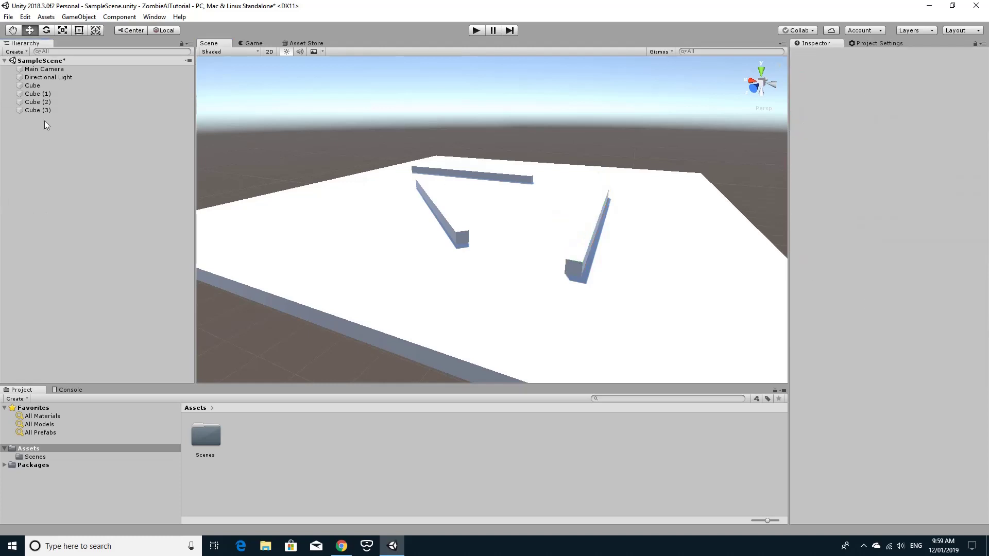
left_click(77, 18)
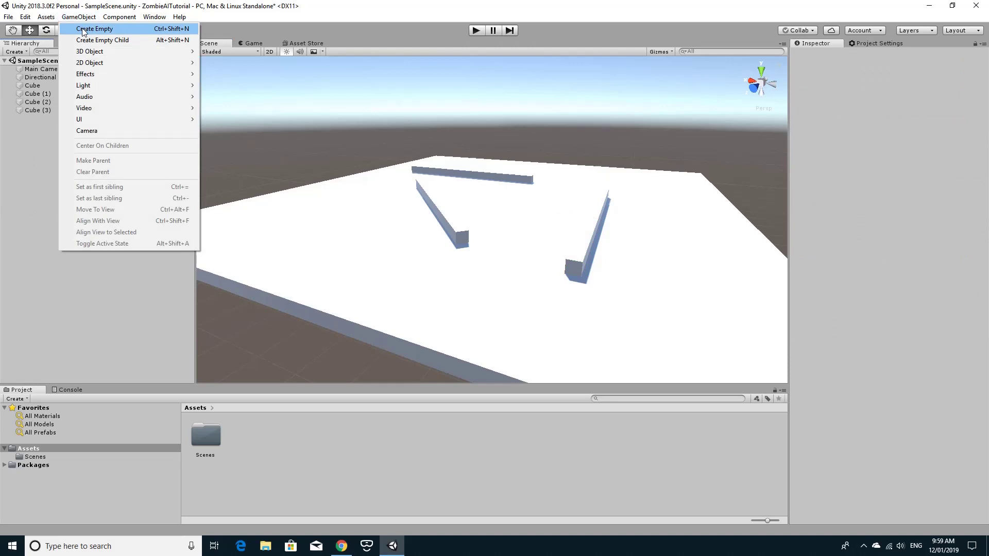
left_click(82, 28)
left_click(64, 120)
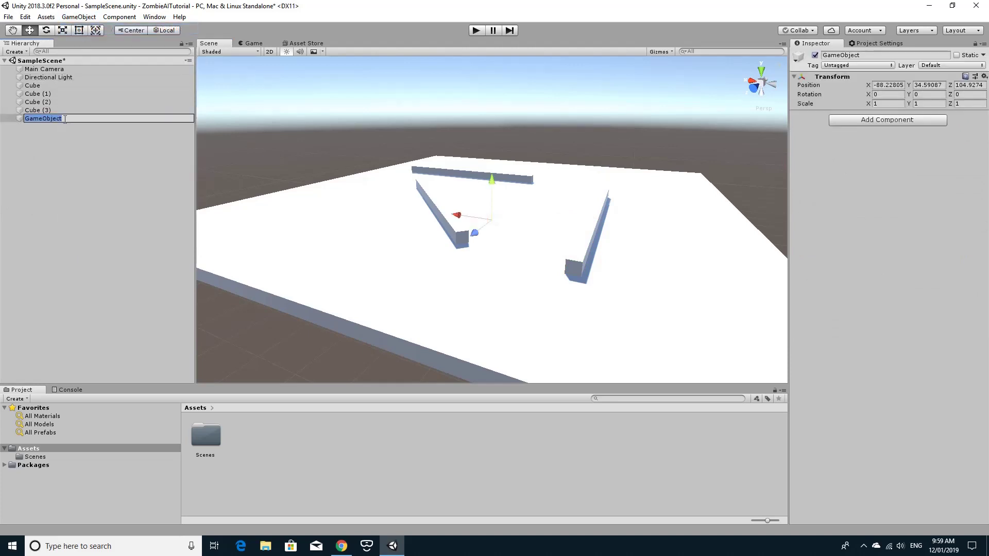
type("Scenery")
key("Return")
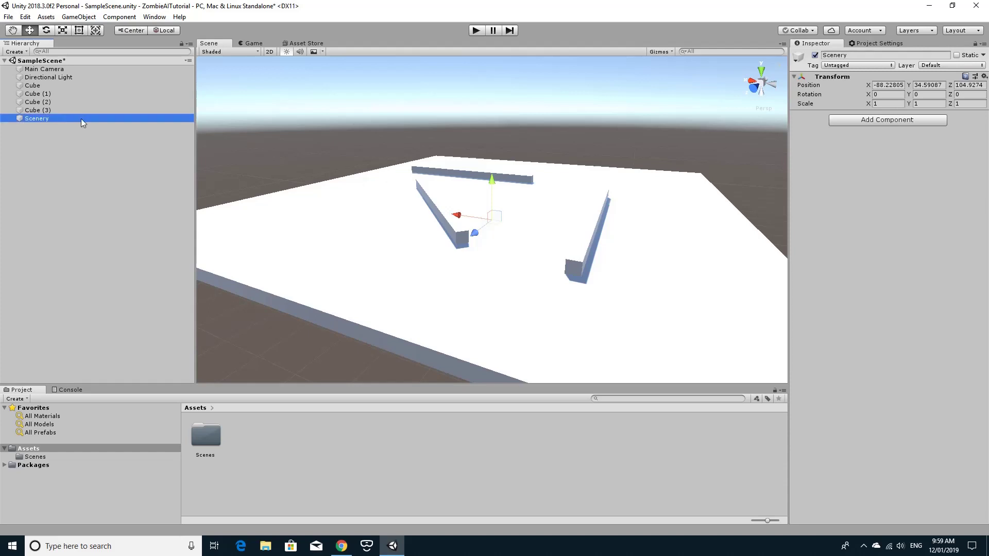
Step: Move Cube through Cube (3) under Scenery in the Hierarchy and reselect Scenery
left_click(34, 85)
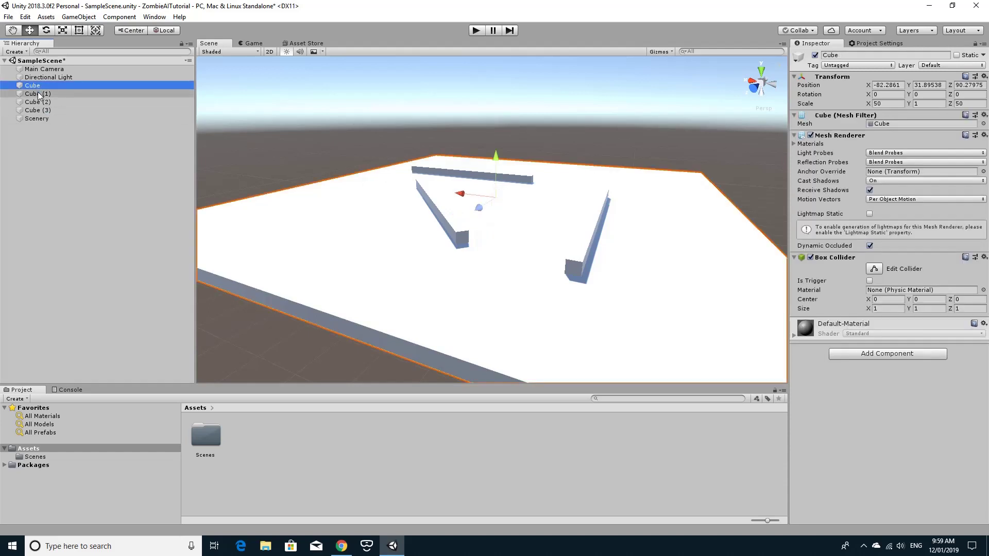
left_click(38, 94, "shift")
left_click(38, 102, "shift")
left_click(38, 110, "shift")
left_click_drag(36, 91, 35, 119)
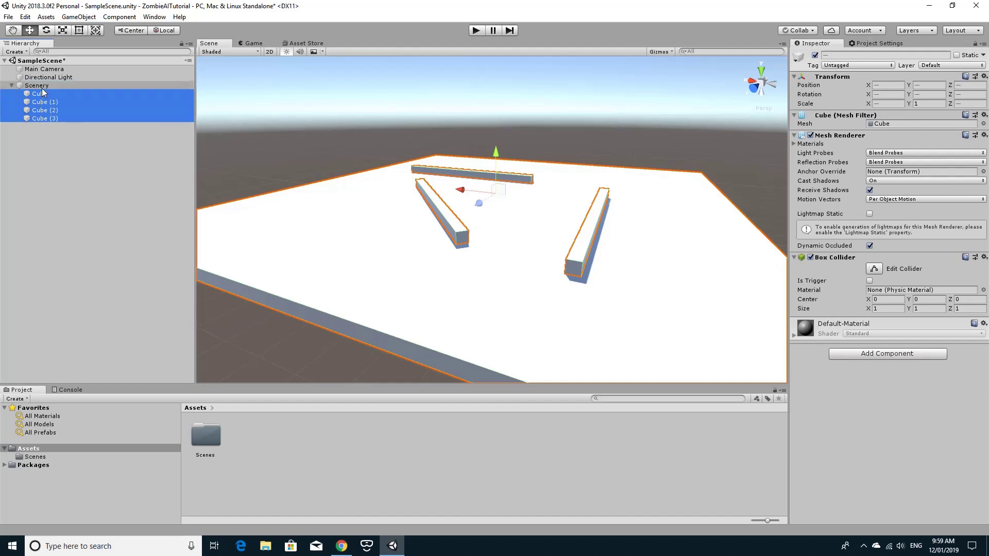
left_click(42, 88)
left_click(39, 93)
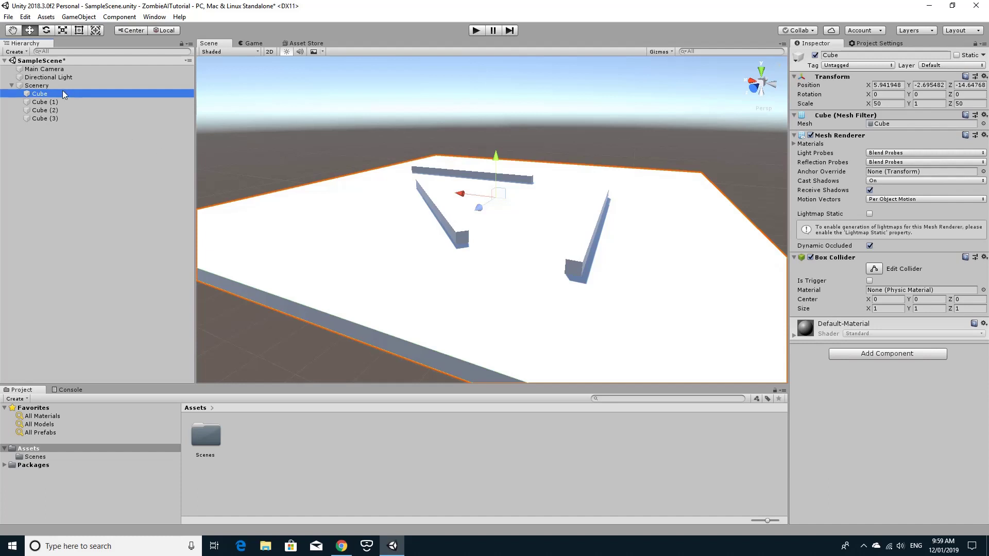
left_click(45, 88)
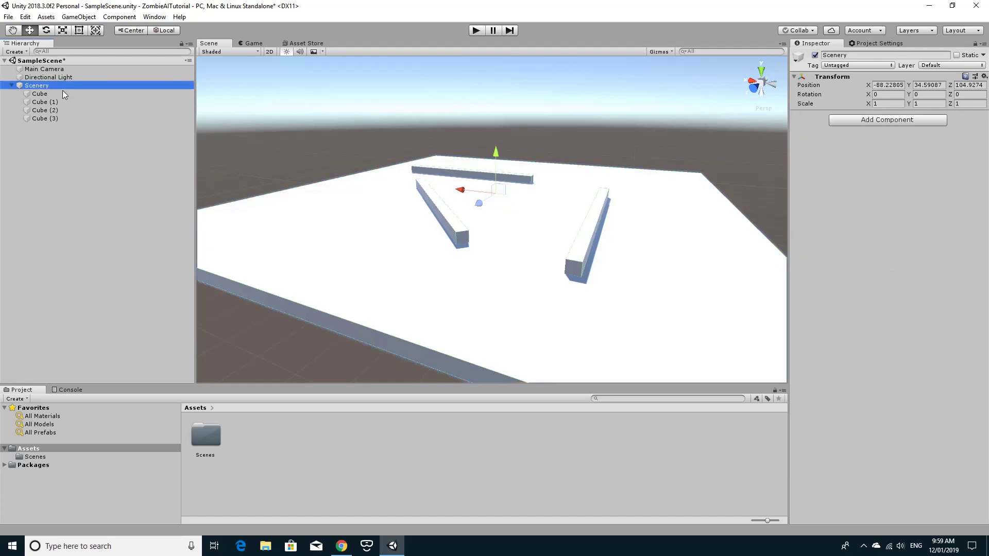
Step: Mark Scenery as Static, applying the flag to all child cubes, then view the whole floor
left_click(956, 56)
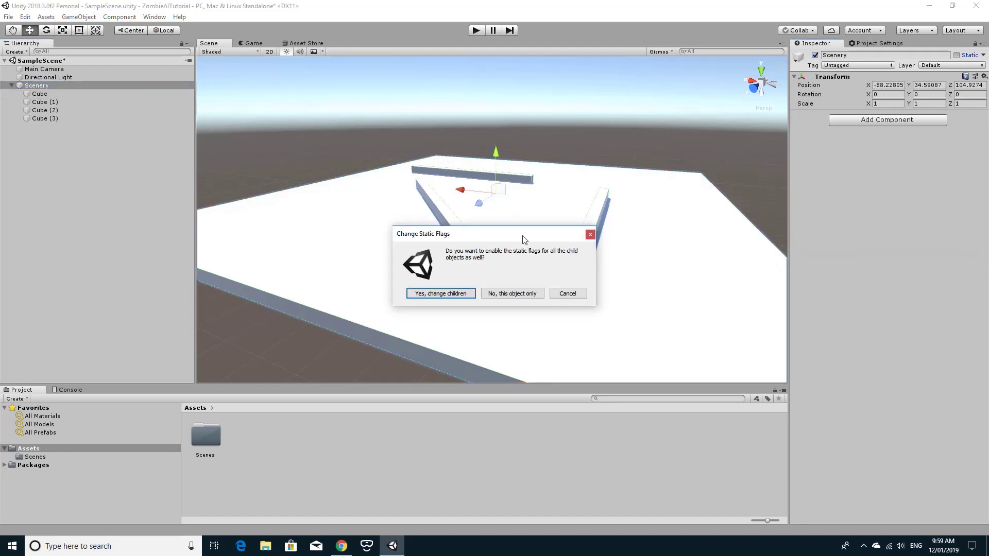
left_click(446, 293)
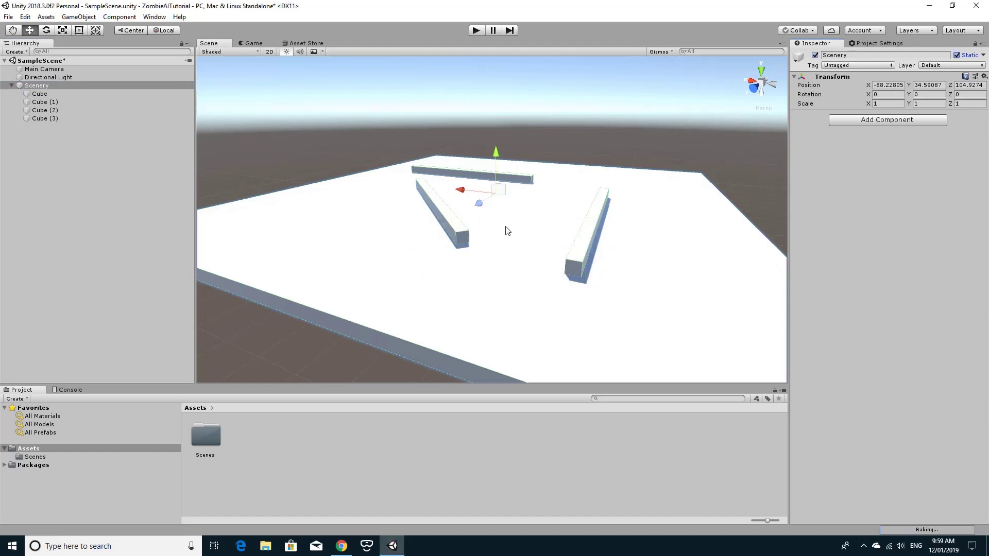
right_click_drag(567, 214, 472, 266)
key("s")
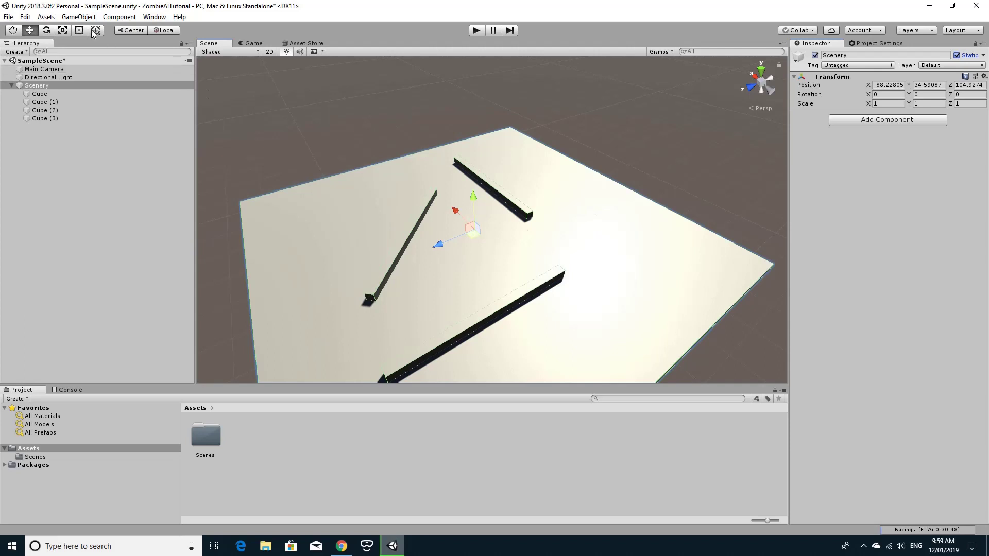
Step: Create a Sphere and move it to the left side of the floor
left_click(78, 17)
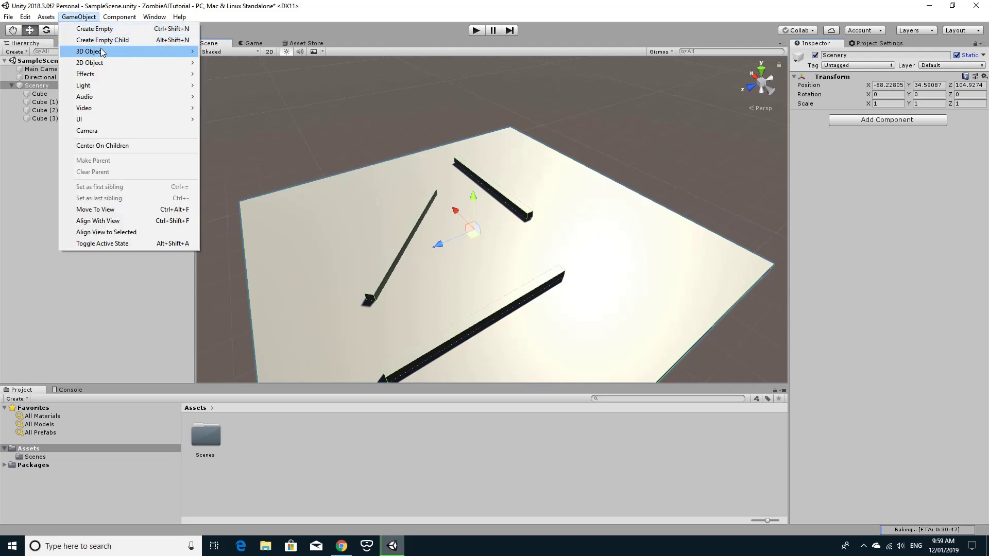
mouse_move(103, 52)
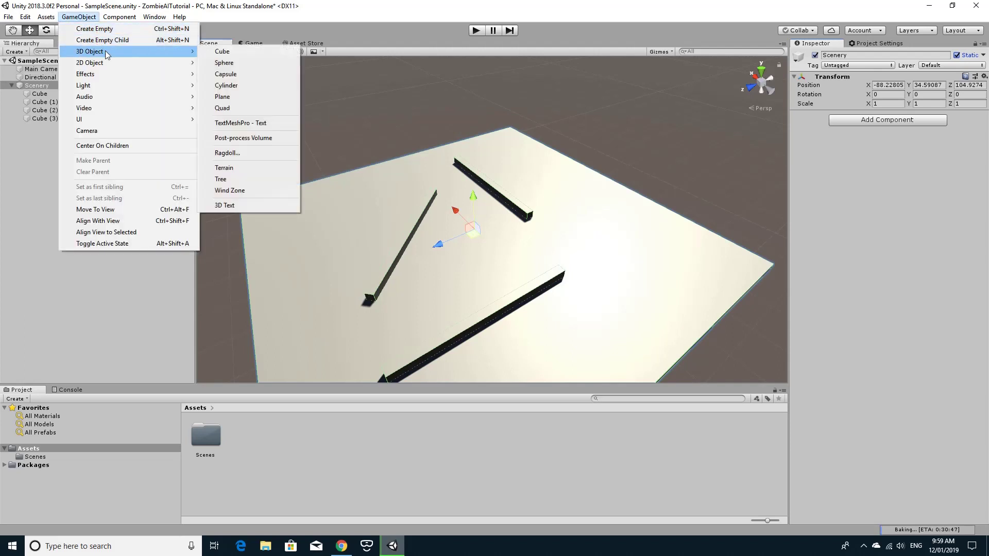
left_click(226, 62)
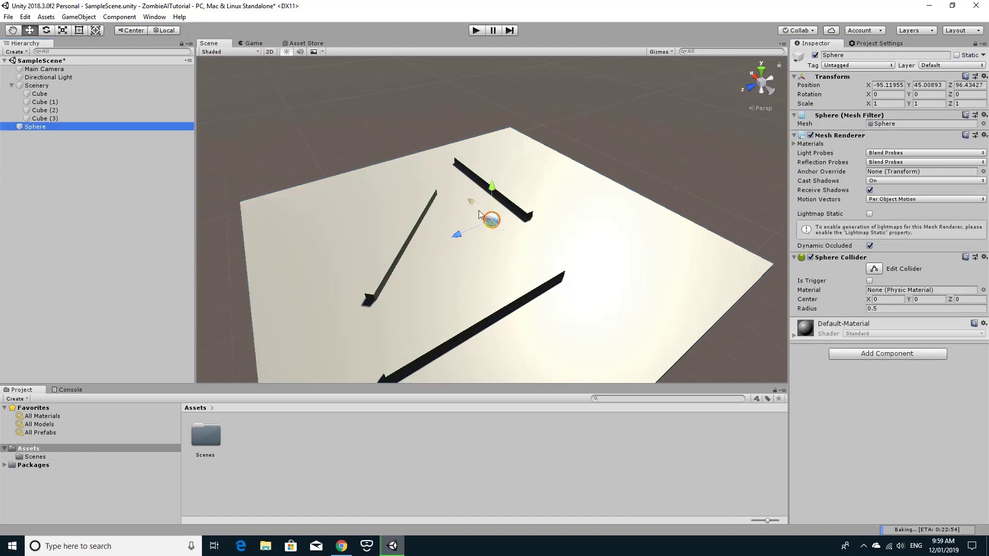
left_click_drag(482, 216, 331, 221)
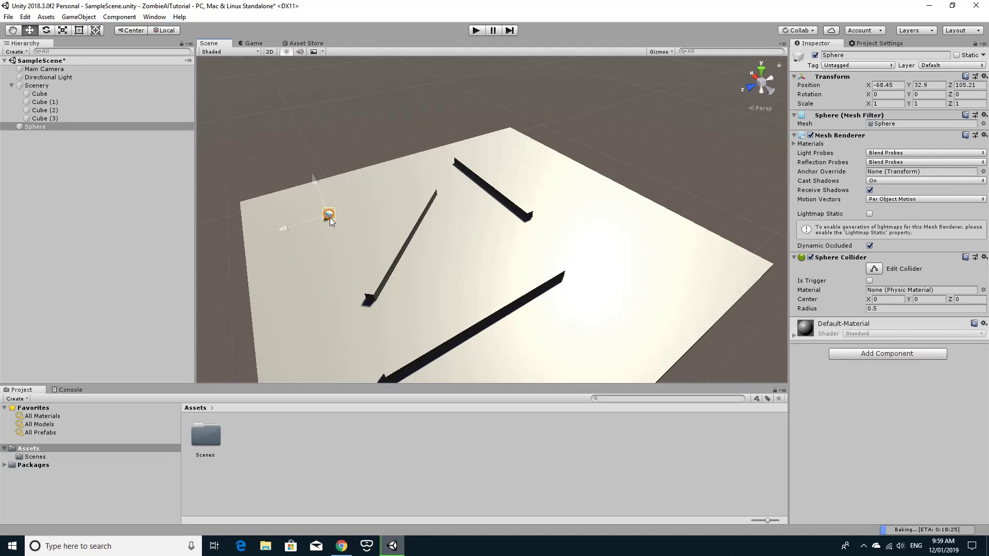
Step: Create a material named Red in Assets and set its albedo colour to pure red
right_click(273, 436)
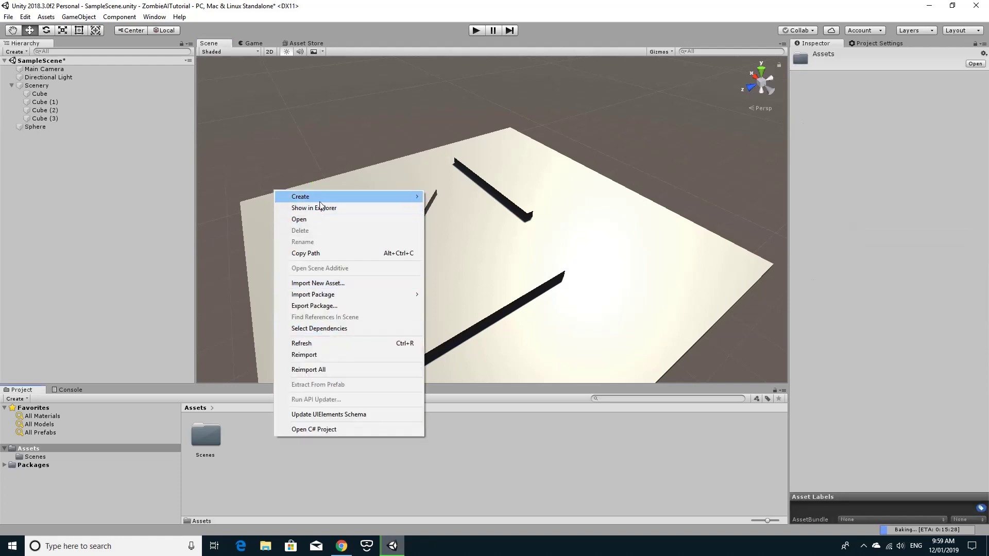
mouse_move(319, 200)
left_click(475, 297)
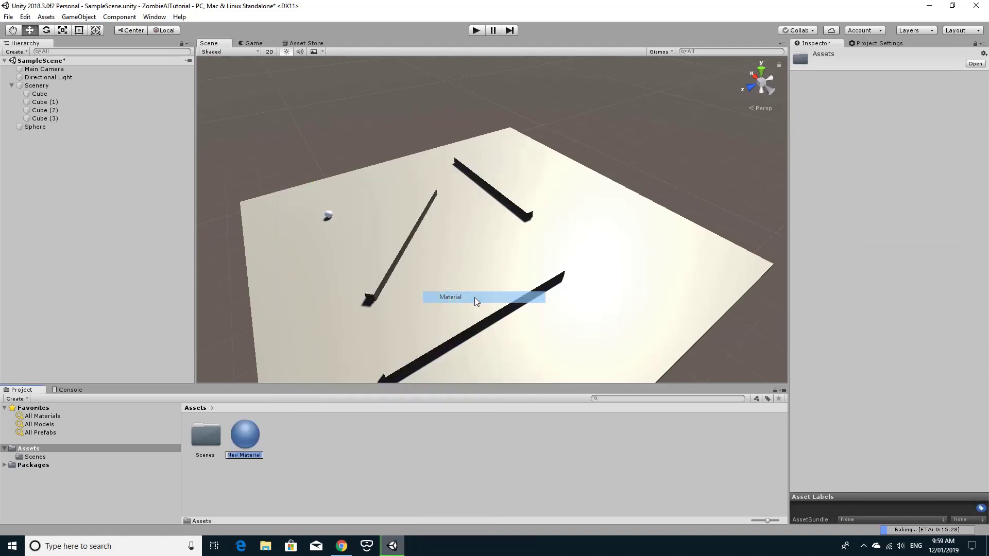
type("R")
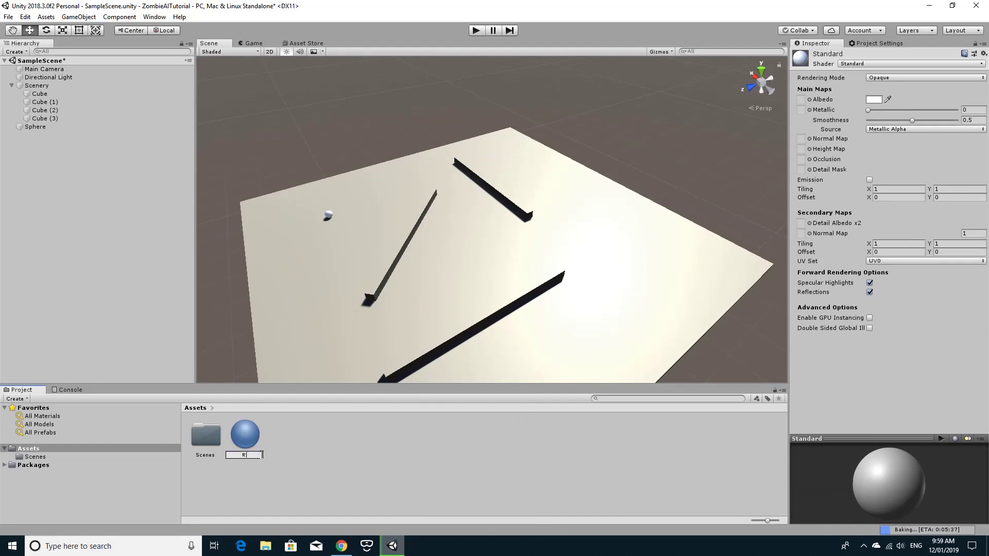
type("ed")
key("Return")
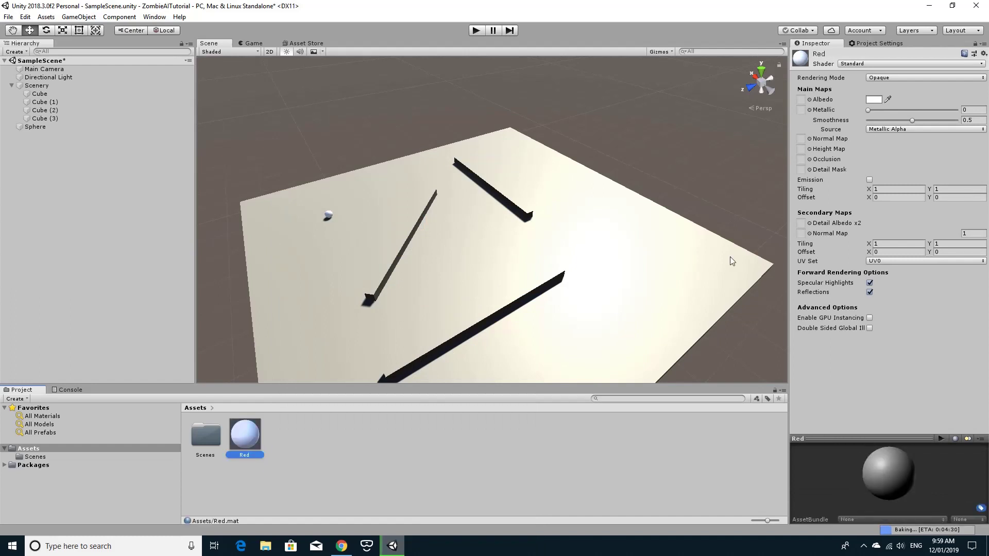
left_click(875, 101)
left_click(627, 245)
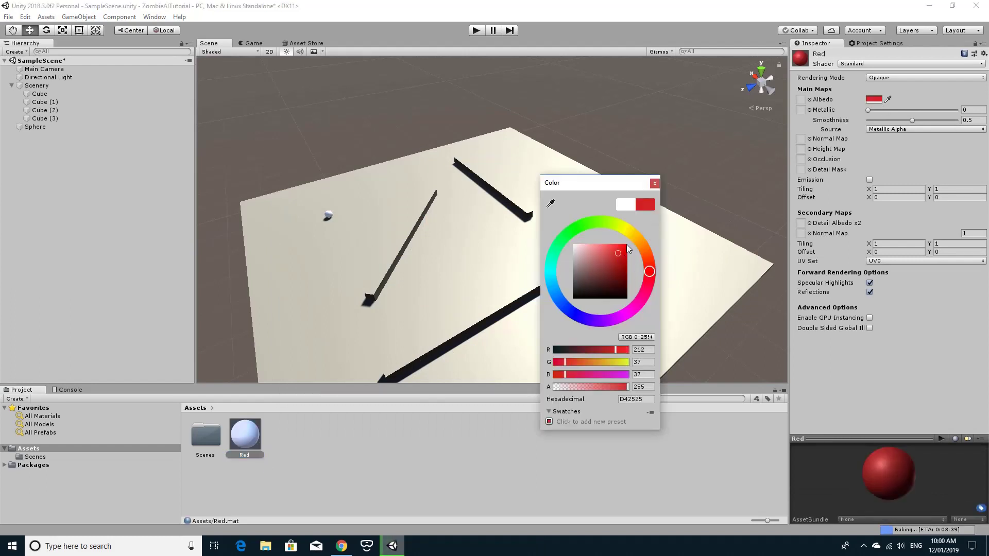
left_click(652, 183)
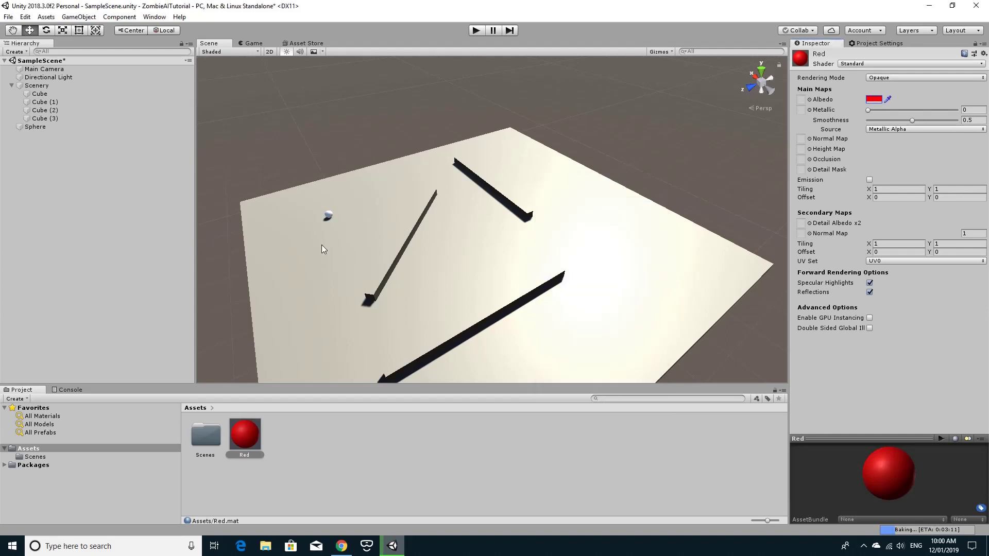
left_click(278, 443)
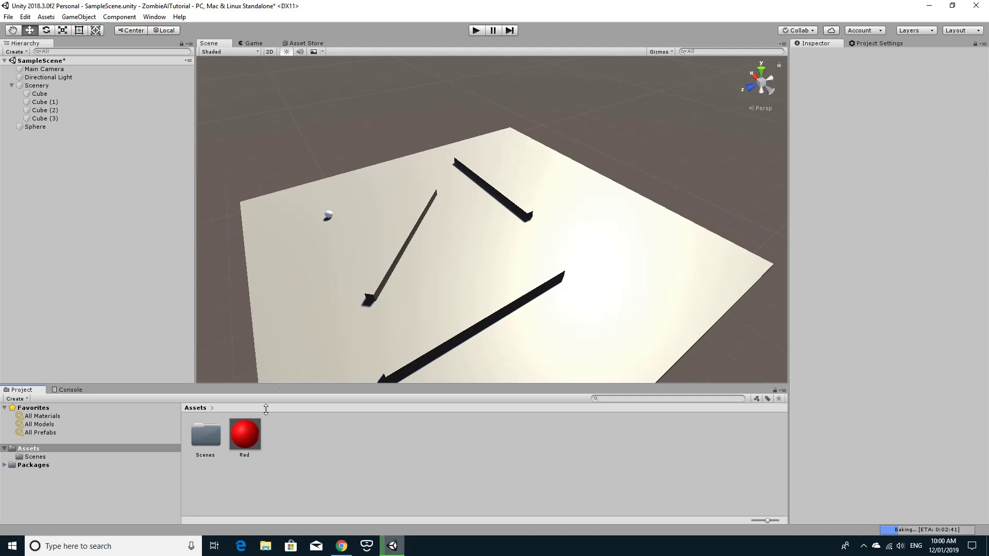
Step: Apply the Red material to the Sphere
left_click_drag(64, 127, 55, 126)
left_click(181, 19)
mouse_move(164, 19)
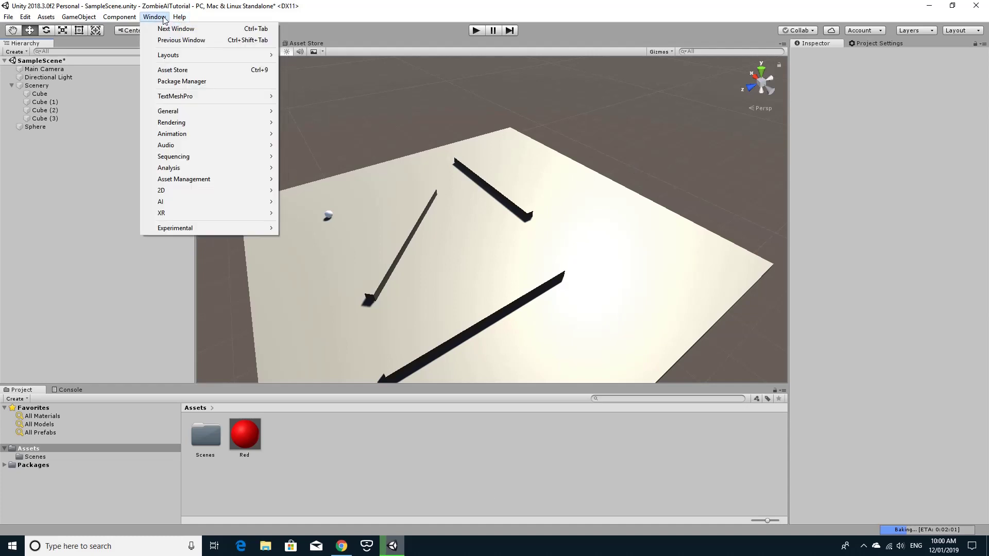
left_click(864, 546)
left_click(864, 526)
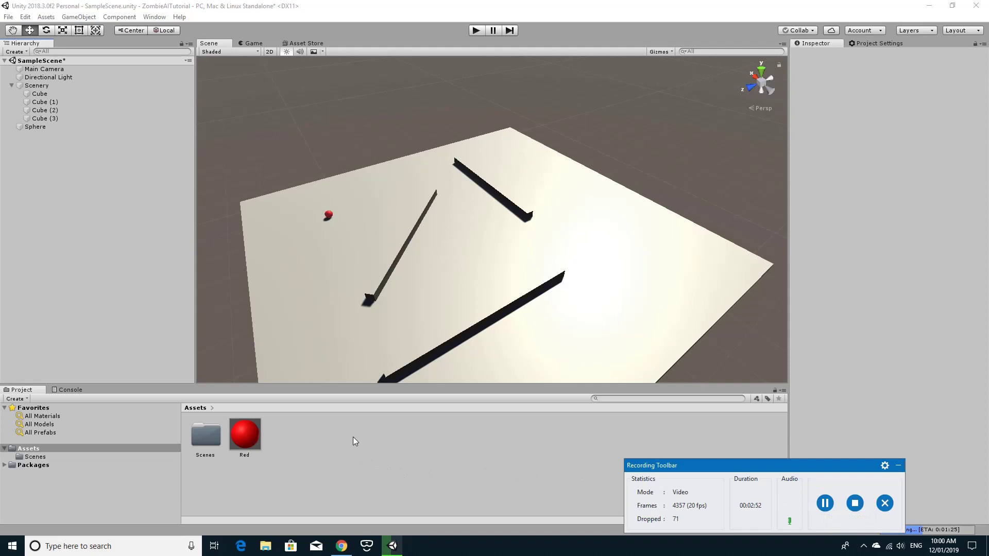
Step: Orbit and fly the Scene view to inspect the red sphere beside the walls
right_click_drag(445, 258, 466, 242)
left_click(897, 465)
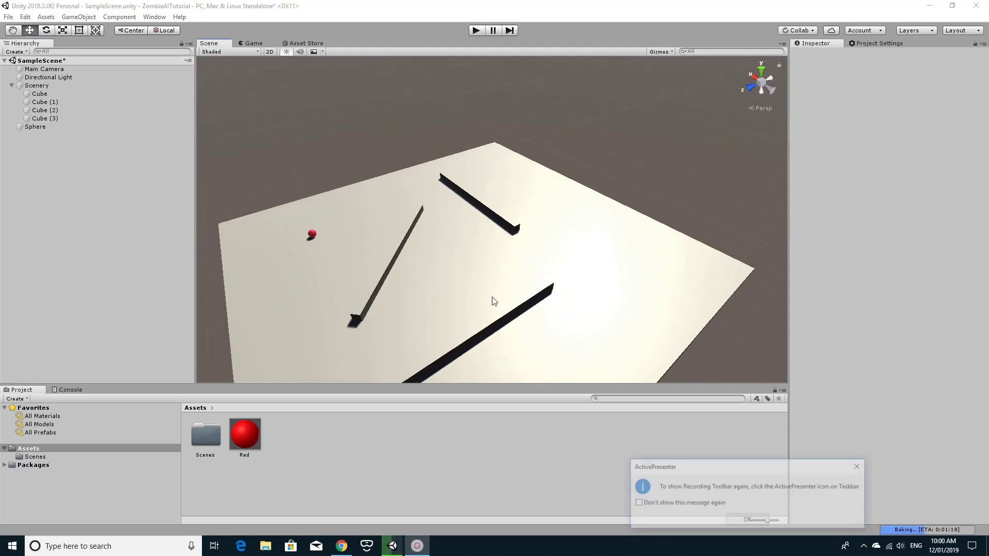
right_click_drag(492, 298, 422, 246)
key("w")
key("s")
right_click_drag(507, 305, 453, 278)
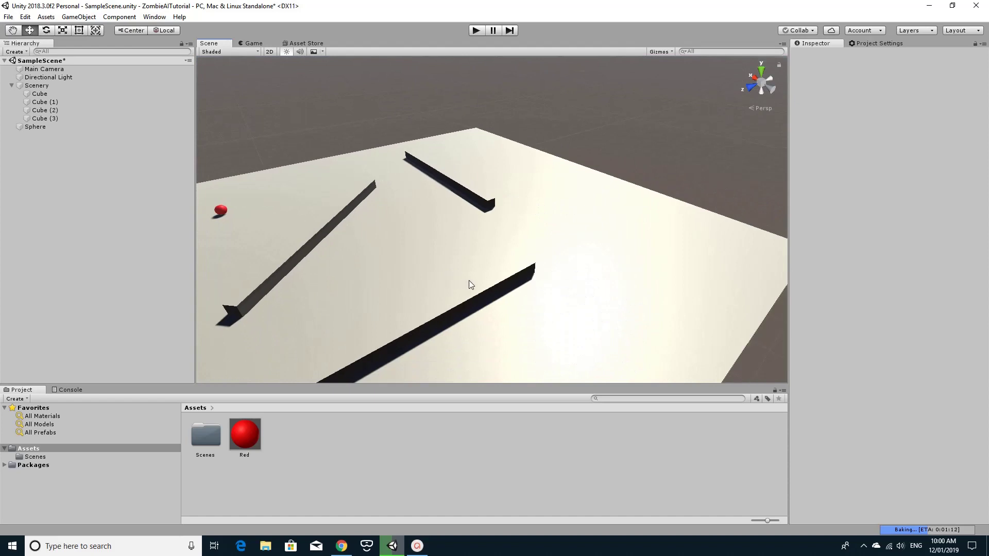
Step: Create an empty GameObject and rename it Enemy
left_click(84, 18)
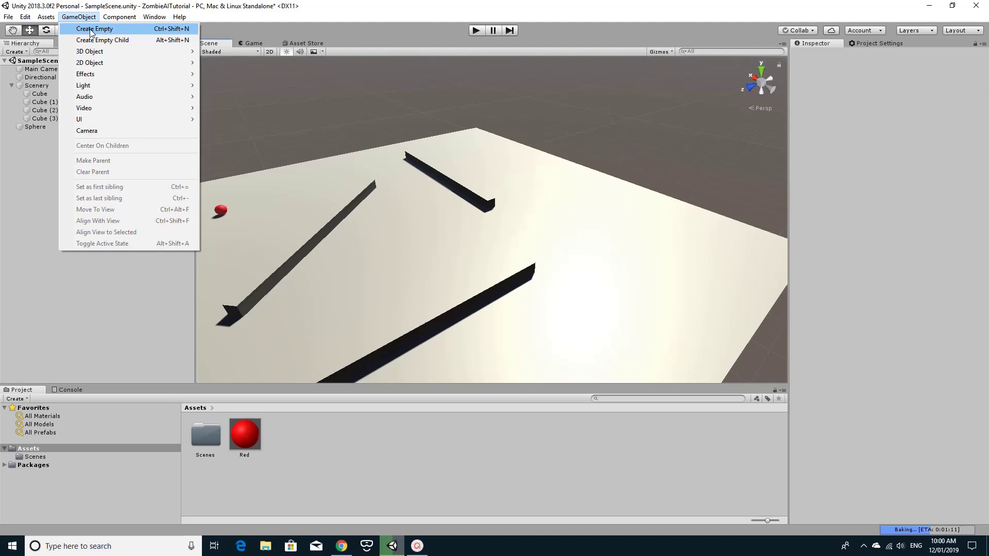
left_click(95, 28)
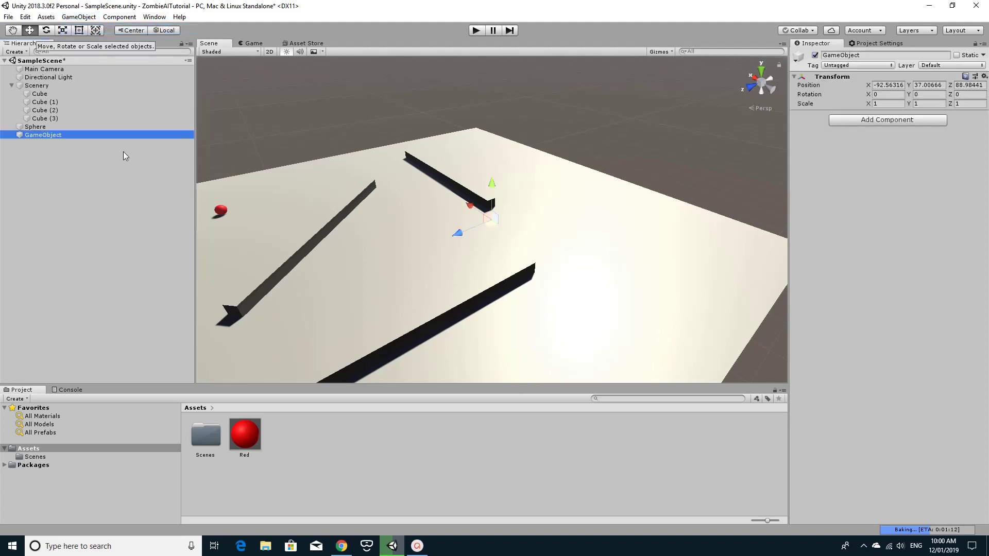
left_click(866, 55)
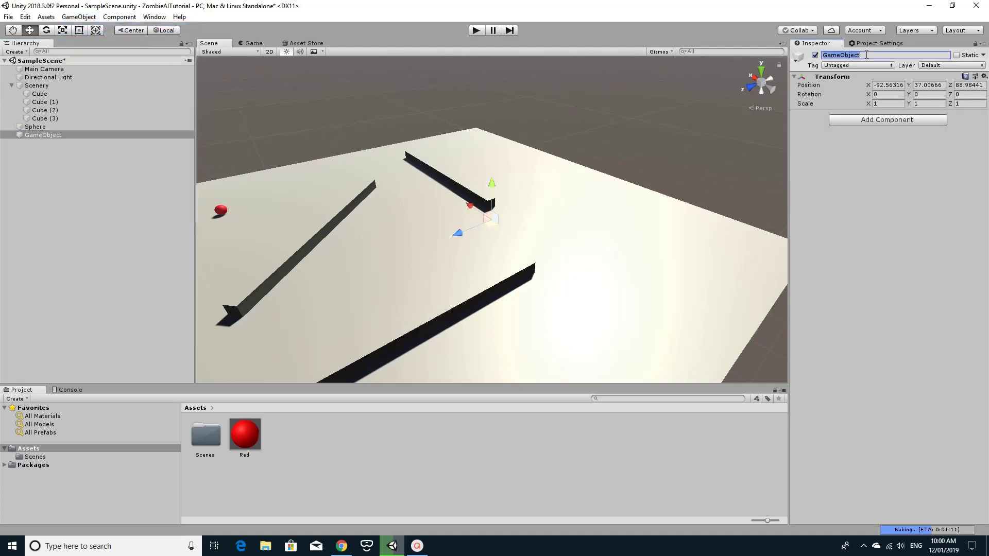
type("Enemy")
key("Return")
Step: Add a Capsule as a child of Enemy and move Enemy to a new spot on the floor
left_click(119, 18)
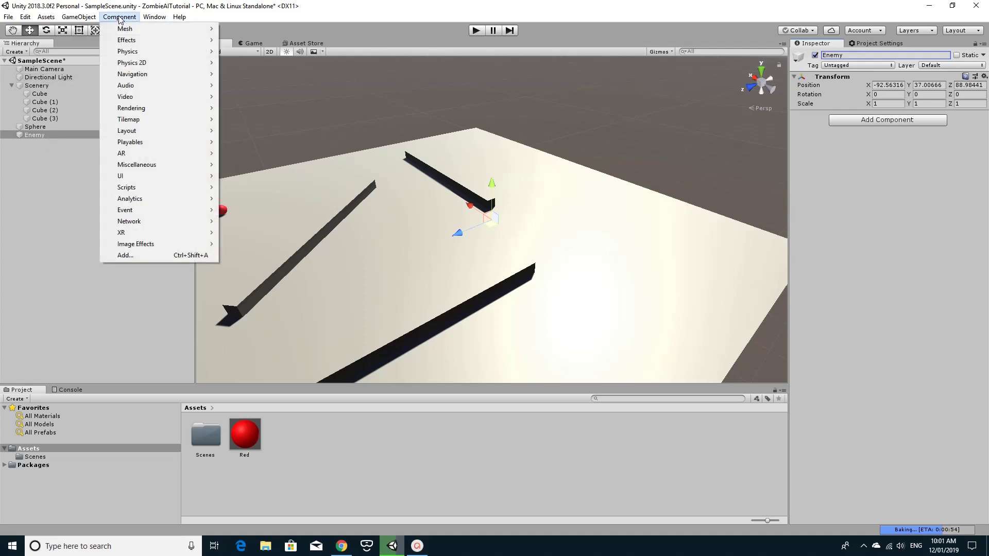
mouse_move(79, 20)
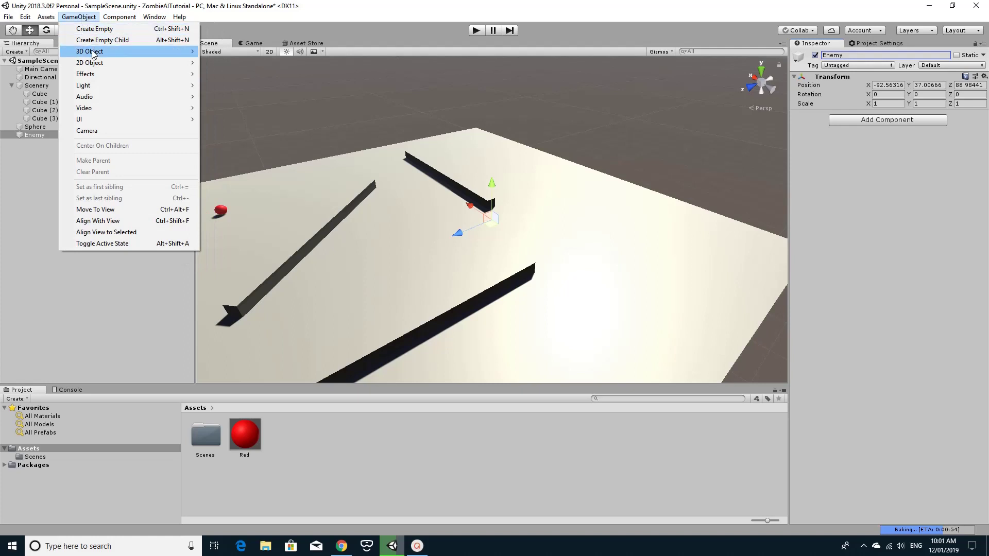
mouse_move(92, 53)
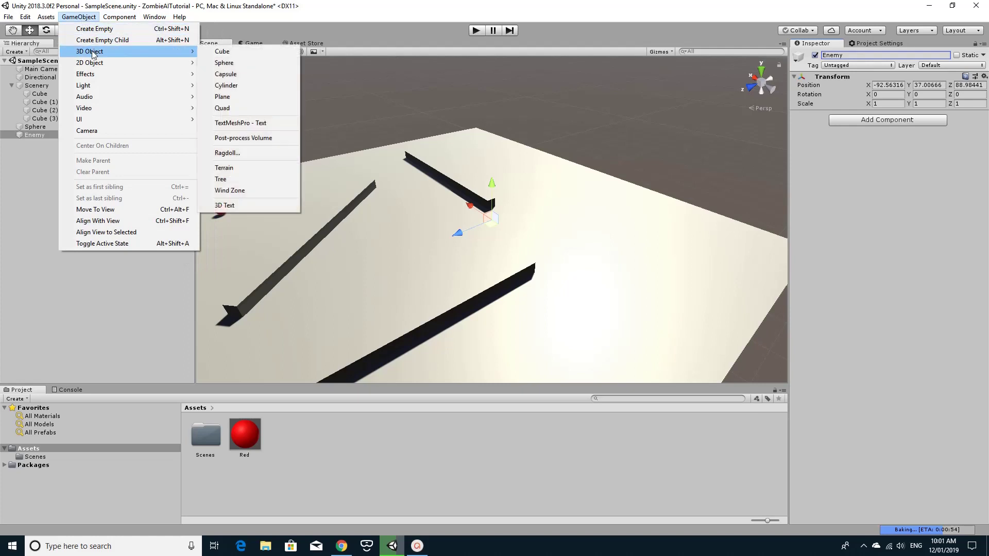
left_click(240, 74)
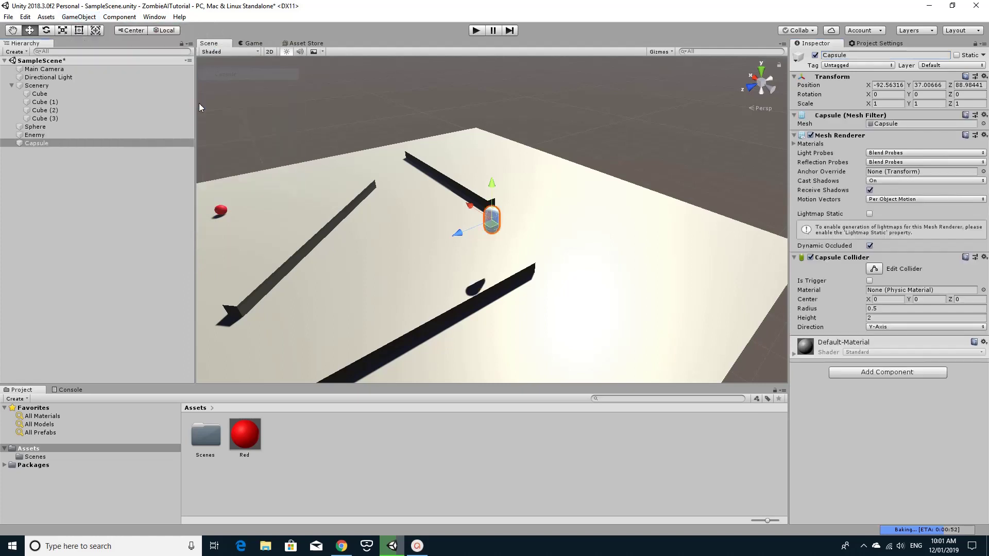
left_click(49, 143)
left_click_drag(47, 138, 44, 137)
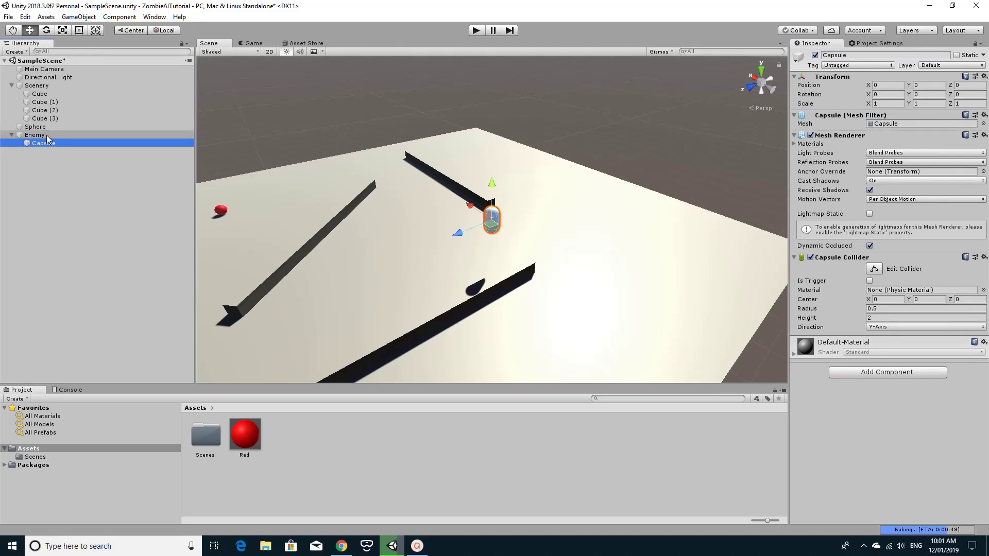
left_click(47, 135)
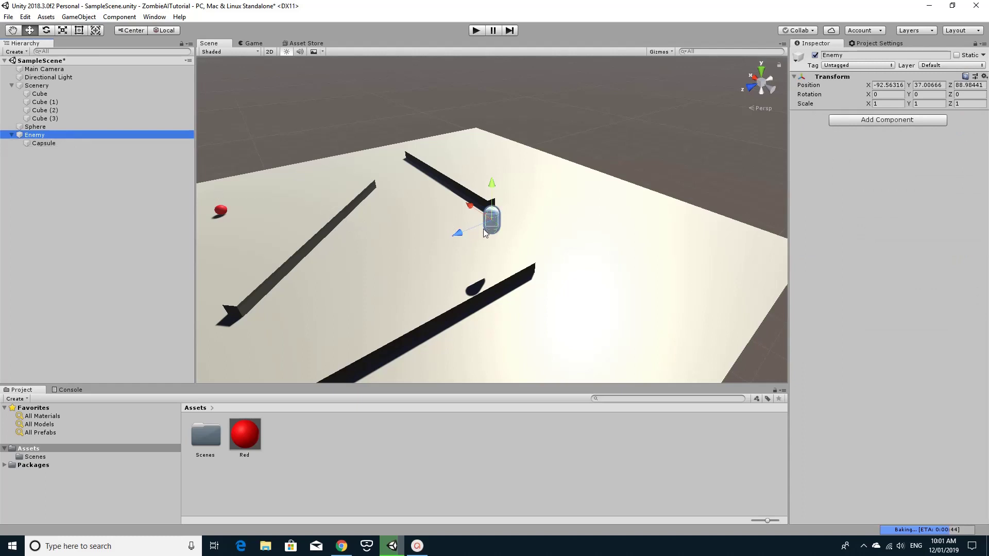
left_click_drag(488, 231, 655, 257)
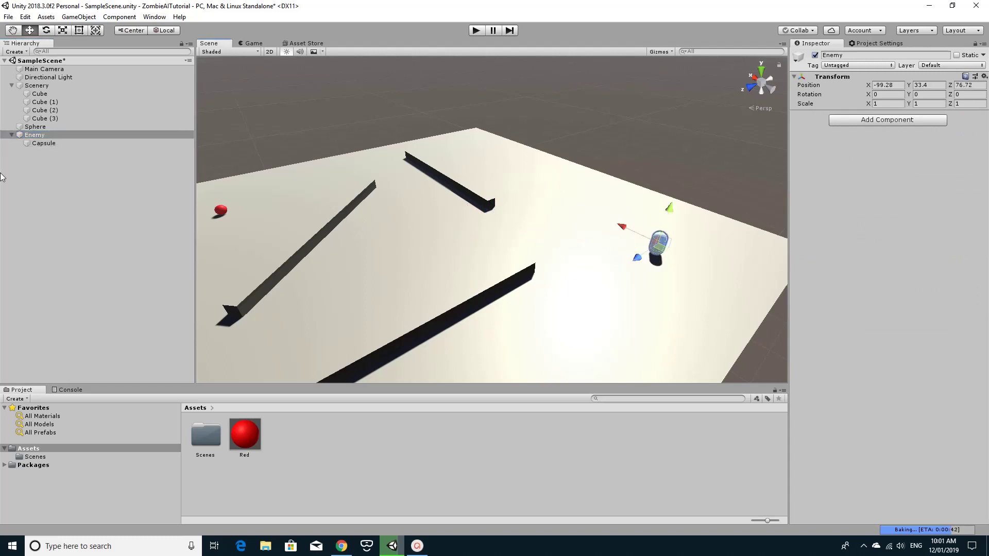
Step: Remove the Capsule Collider component from the capsule, then reselect Enemy
left_click(52, 144)
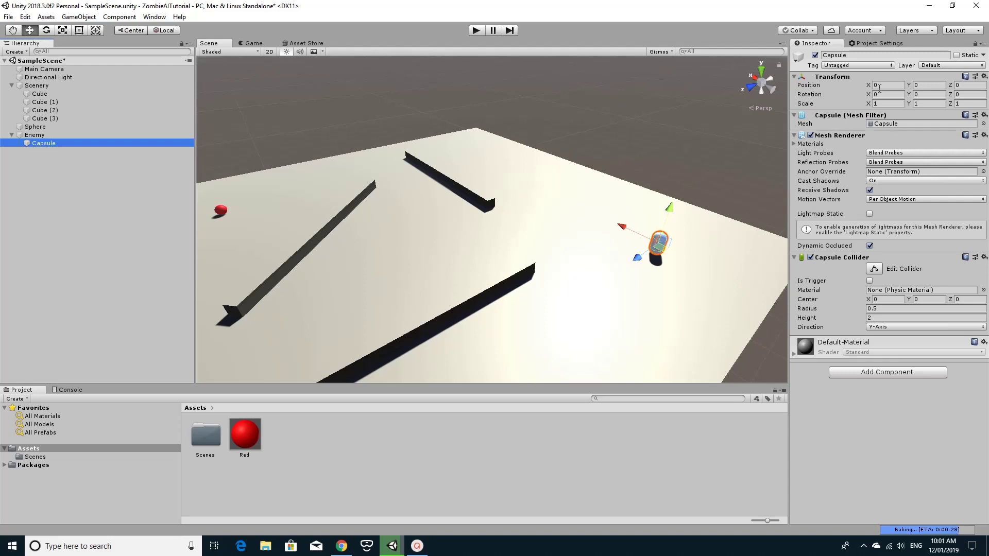
left_click(811, 259)
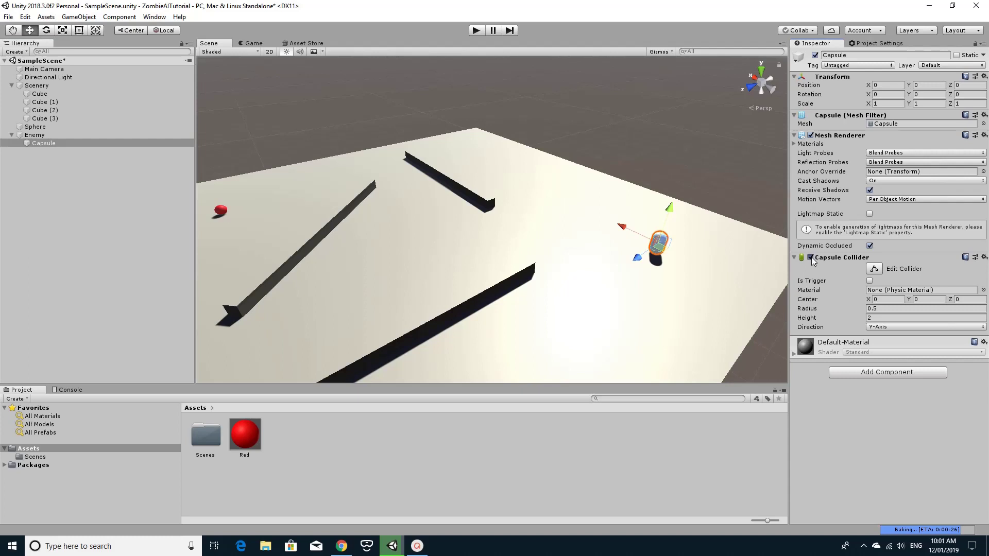
left_click(983, 258)
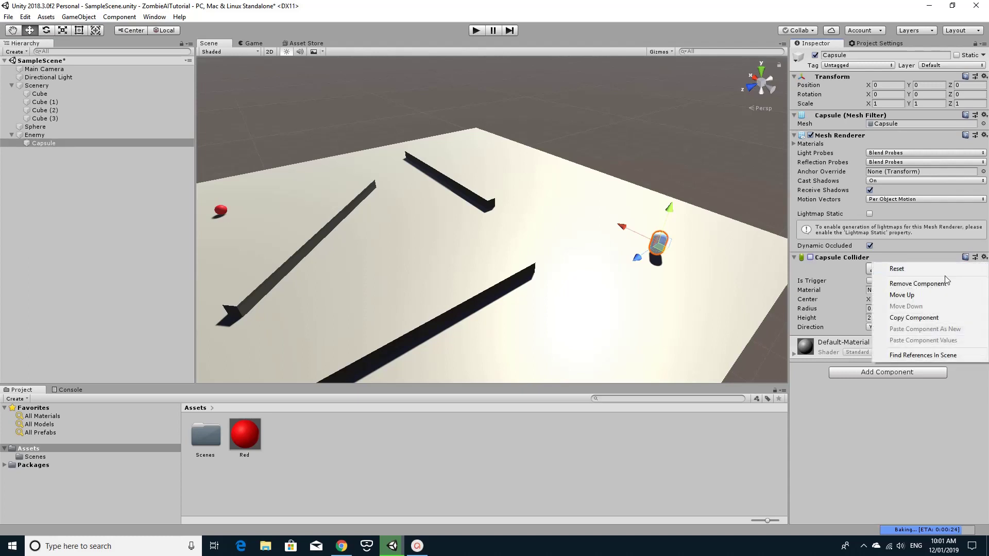
left_click(946, 283)
left_click(42, 135)
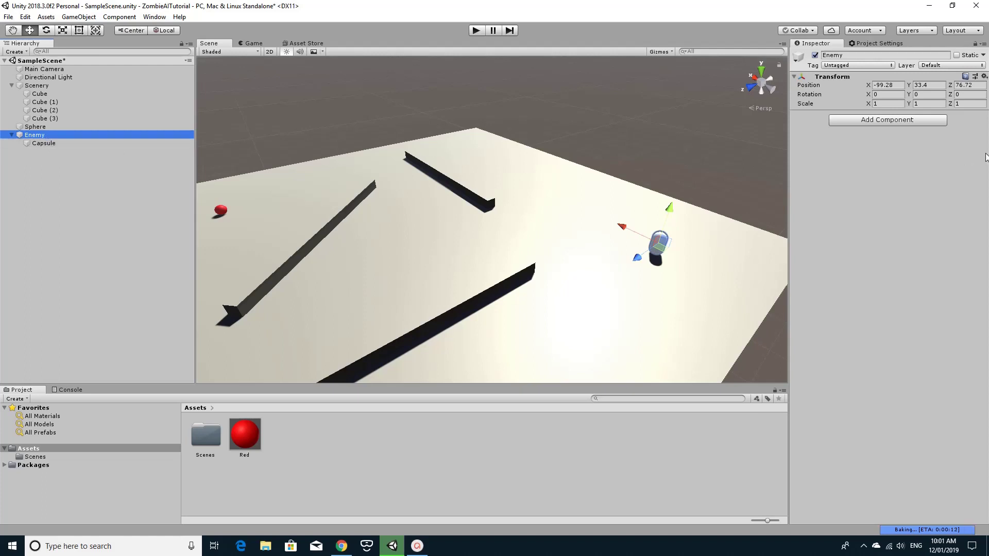
Step: Add a Nav Mesh Agent component (Humanoid agent type, speed 3.5) to the Enemy
left_click(882, 120)
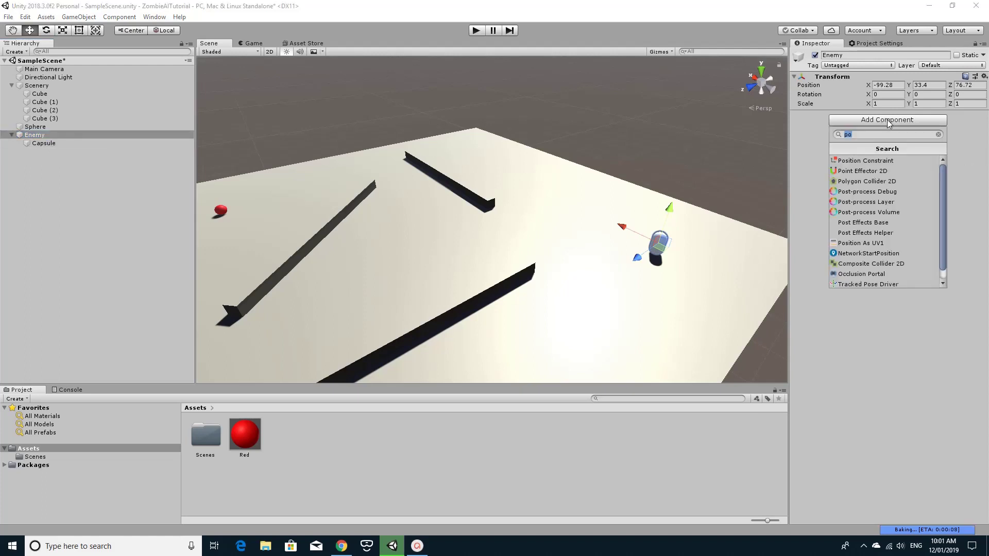
key("BackSpace")
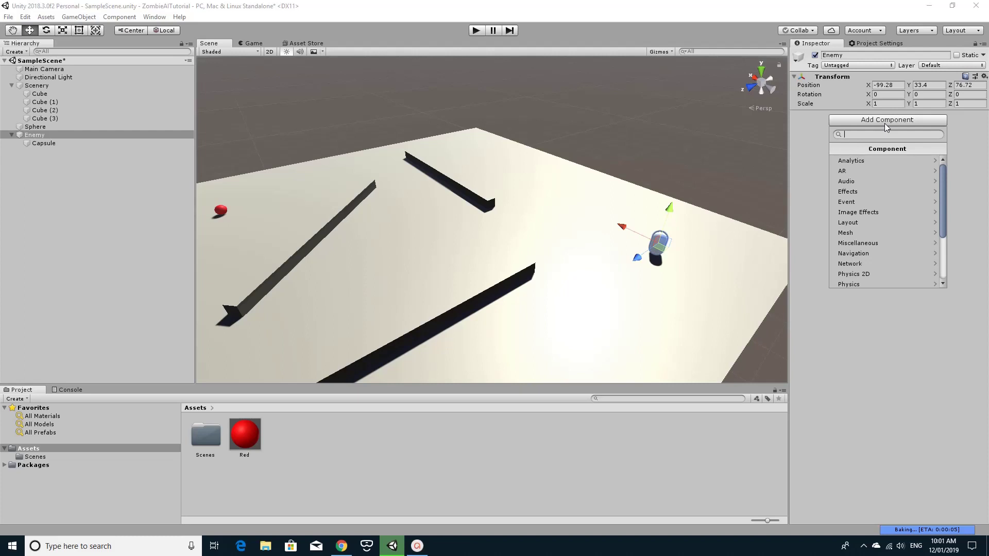
type("nav")
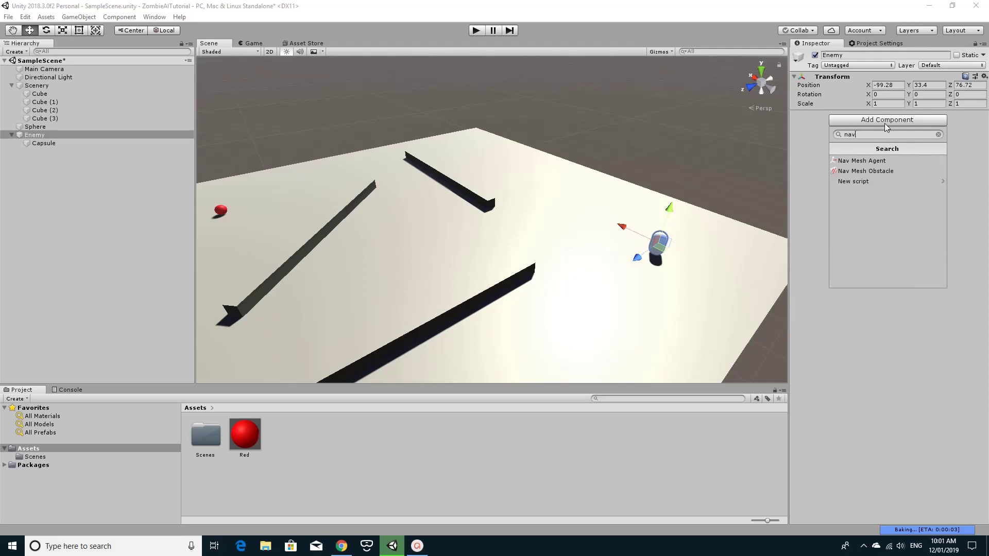
left_click(877, 162)
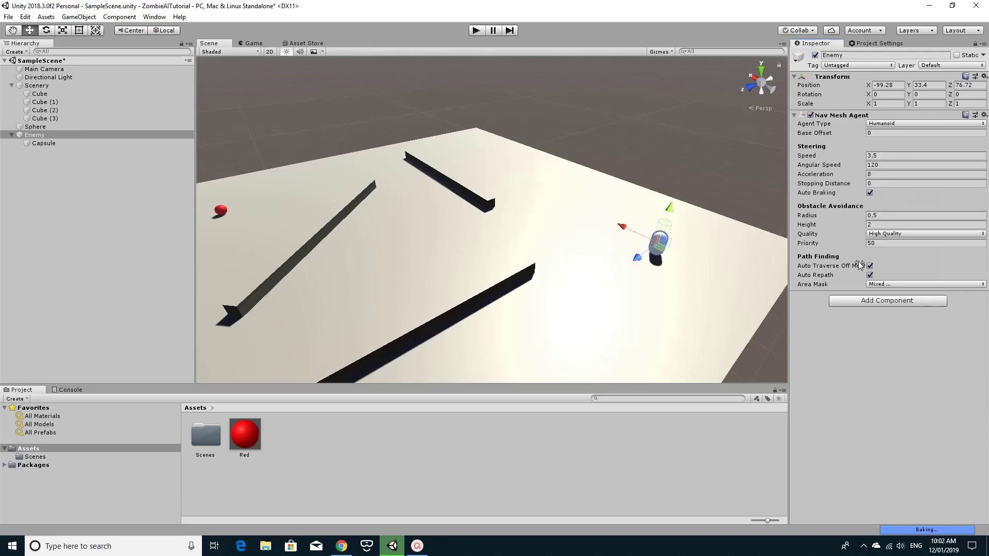
mouse_move(702, 263)
left_mouse_down("alt")
mouse_move(785, 259)
mouse_move(706, 255)
left_mouse_up("alt")
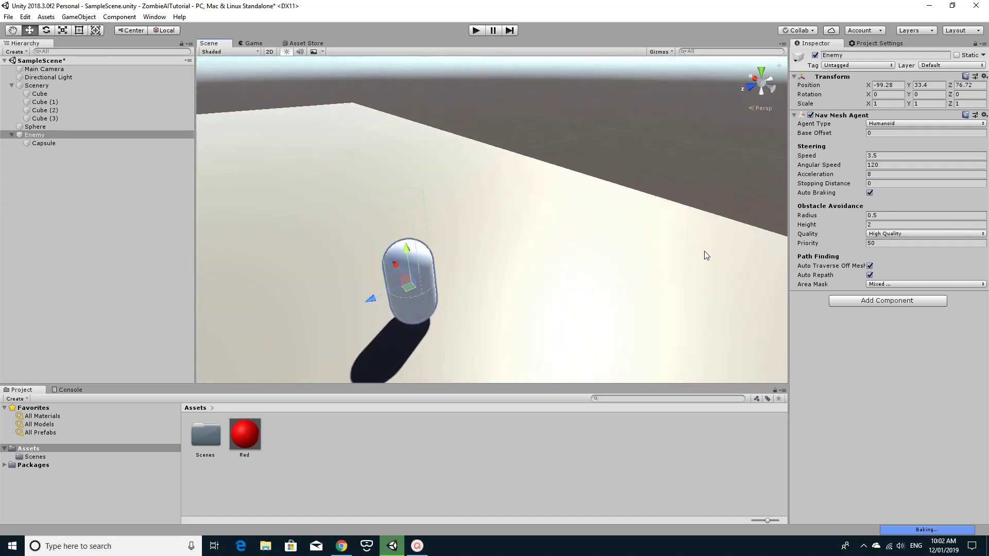
left_click_drag(468, 234, 596, 206, "alt")
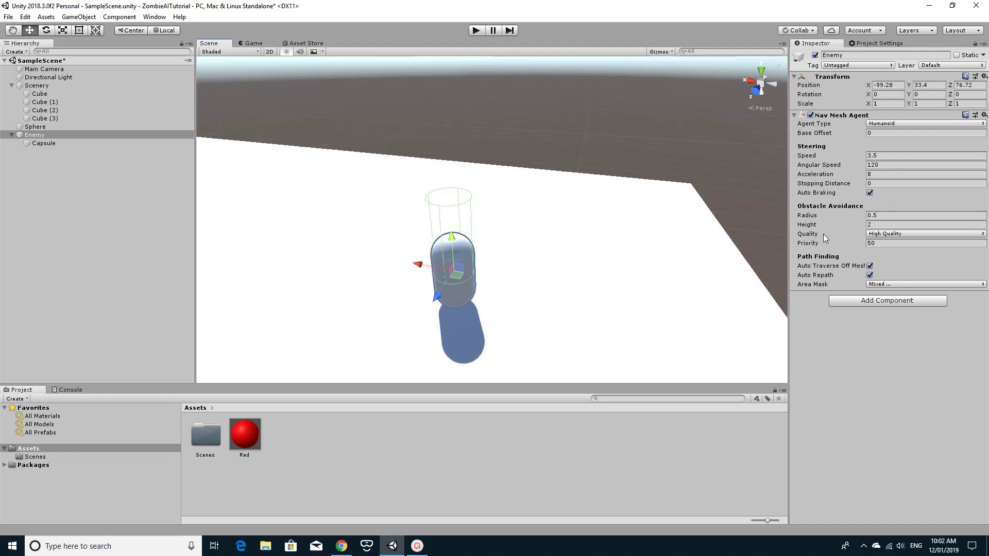
Step: Set the Enemy's child Capsule Transform Position Y to 1
left_click(66, 144)
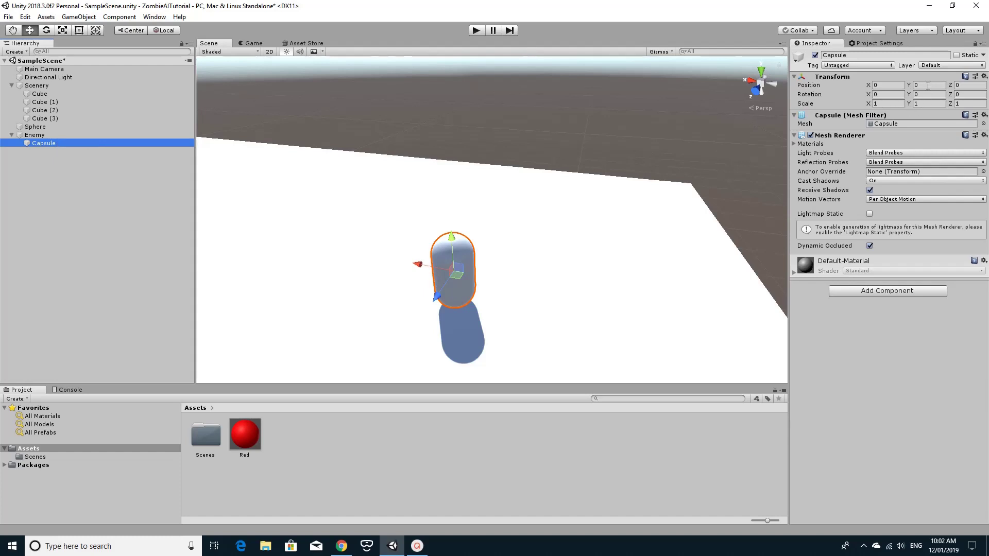
left_click(927, 85)
type("1")
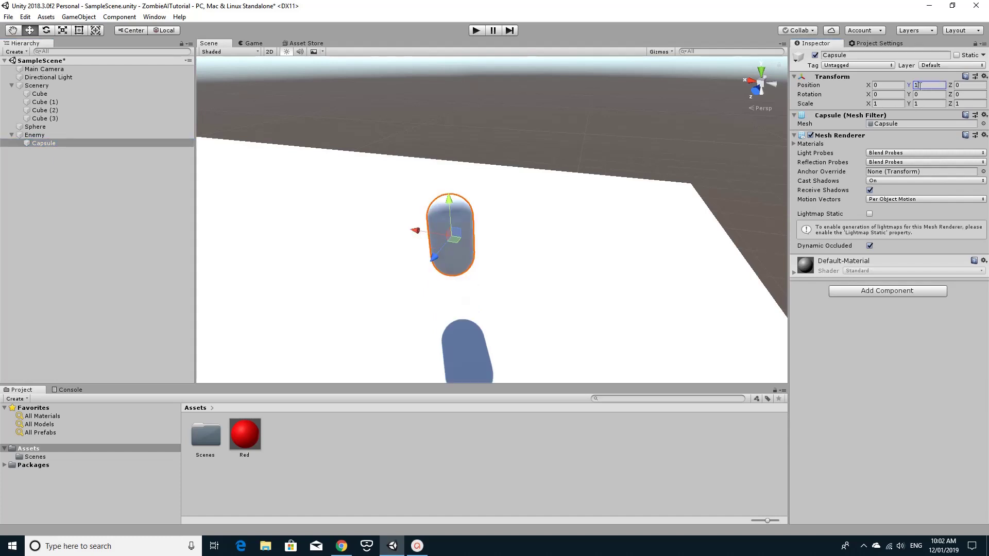
Step: Lower the Enemy to Y 32.45 so its capsule sits on the floor
left_click(50, 137)
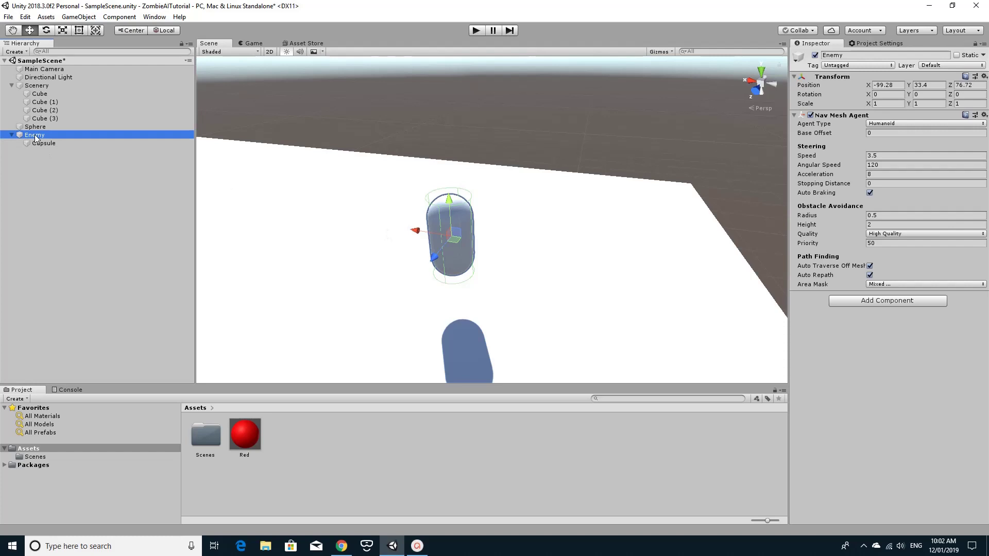
left_click(60, 153)
left_click(144, 135)
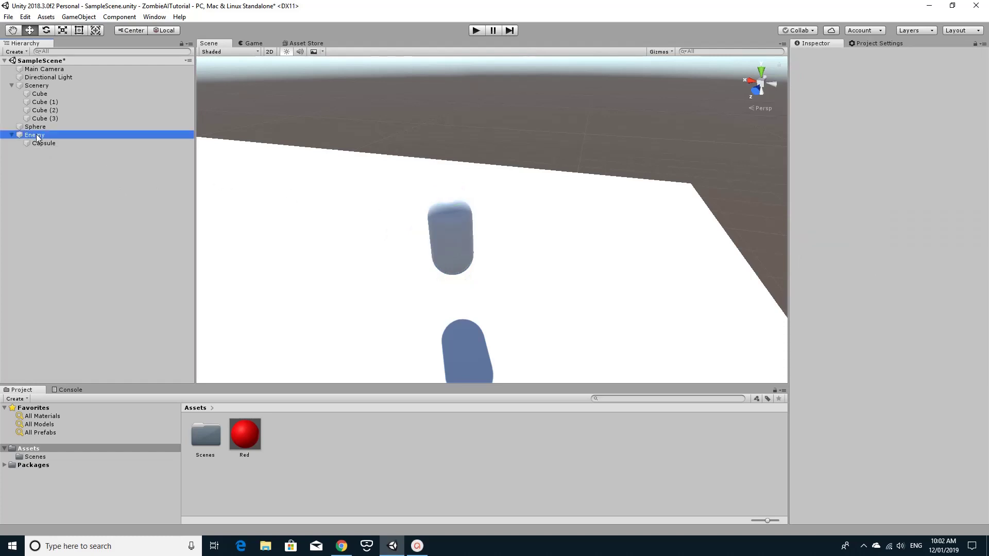
left_click_drag(449, 198, 381, 211)
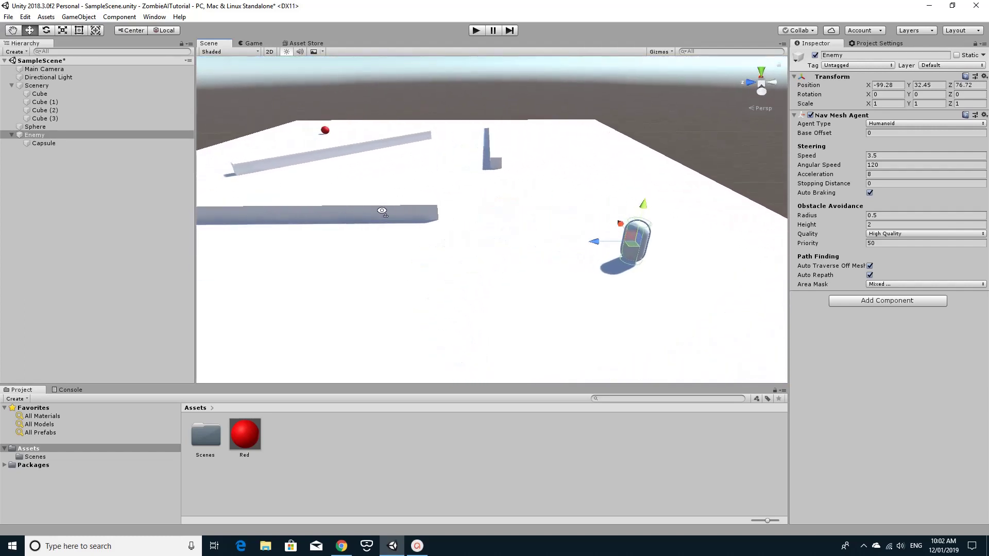
left_click(33, 135)
Step: Add a new C# script component named EnemyAI to the Enemy
left_click(891, 304)
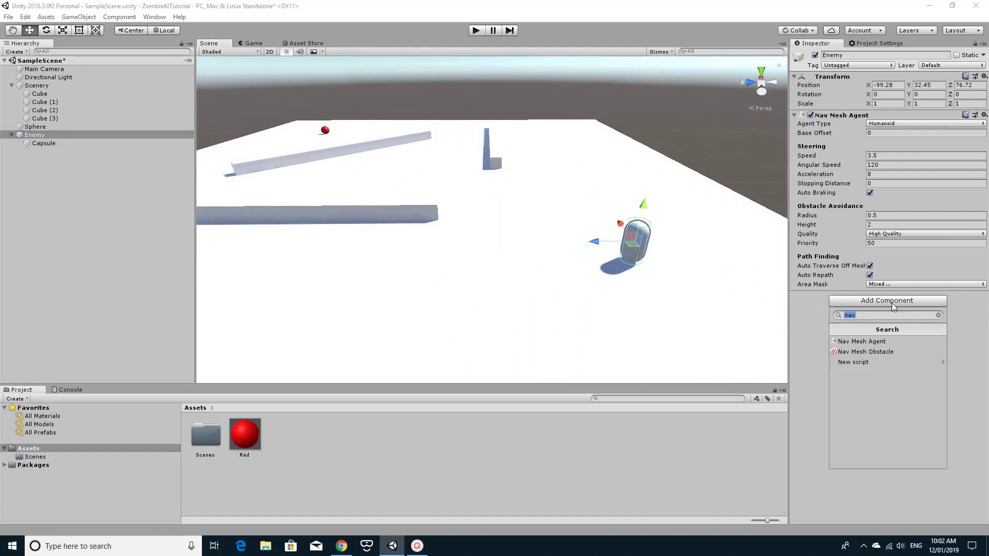
key("BackSpace")
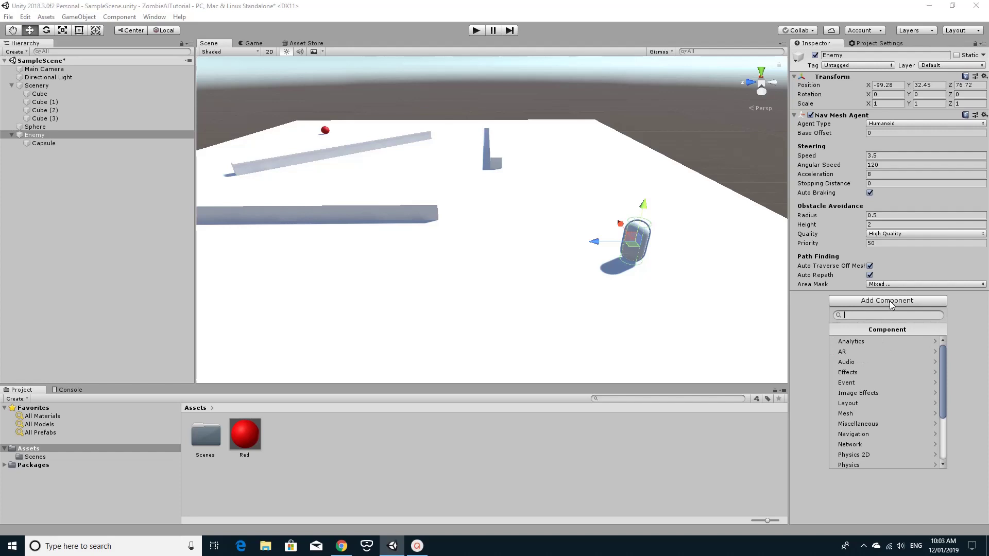
scroll(893, 368, "down", 3)
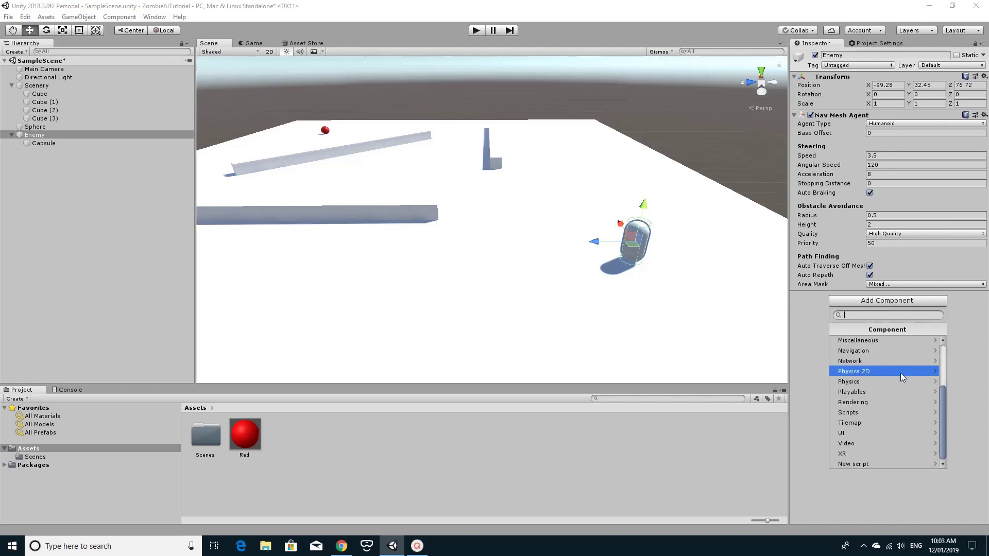
left_click(859, 468)
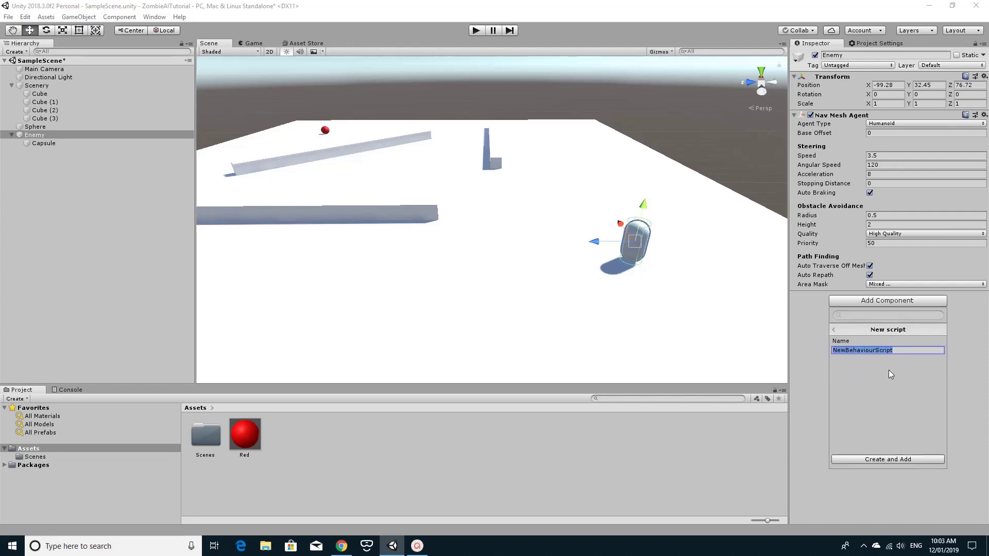
type("Enem")
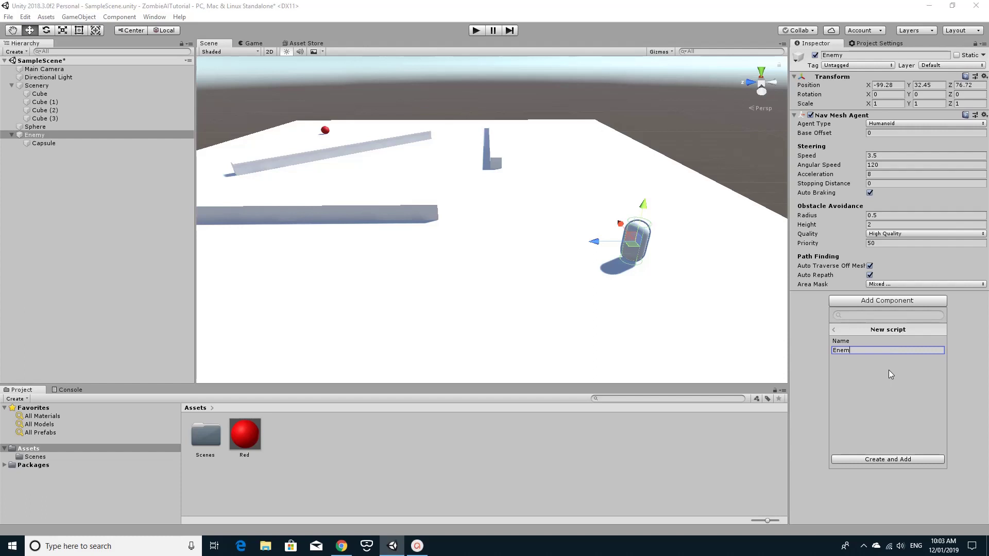
type("yAI")
key("Return")
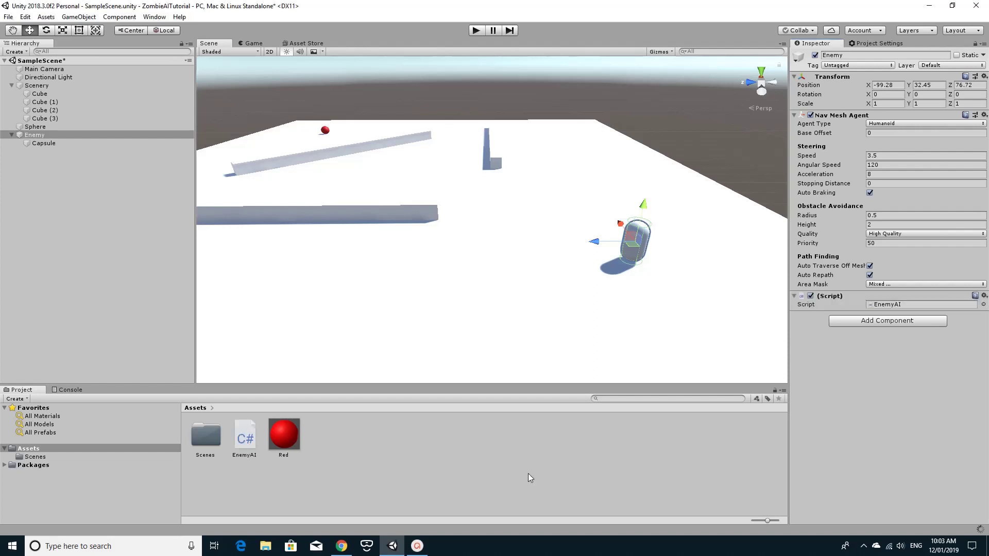
Step: Open EnemyAI.cs from the Project panel in Visual Studio's ZombieAITutorial solution
left_click(249, 445)
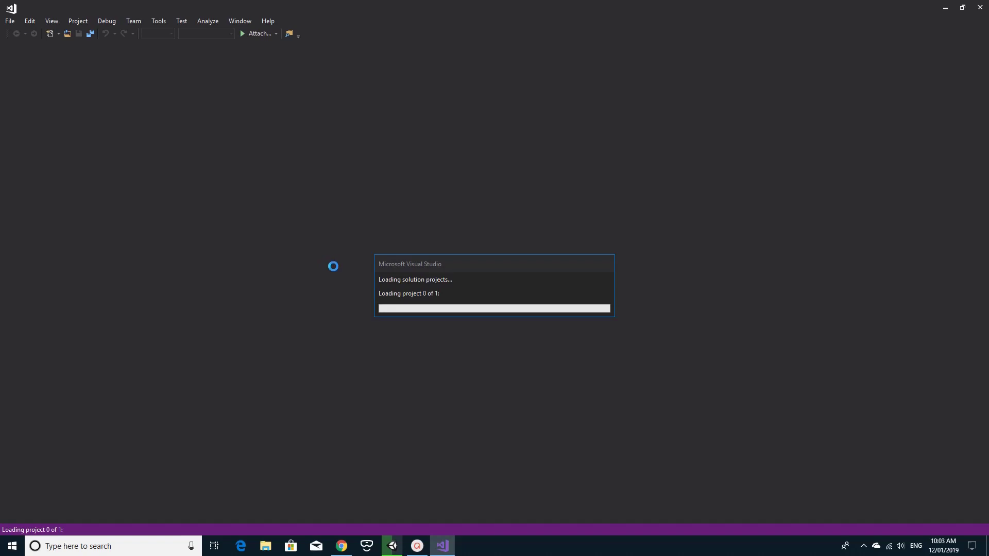
left_click(424, 550)
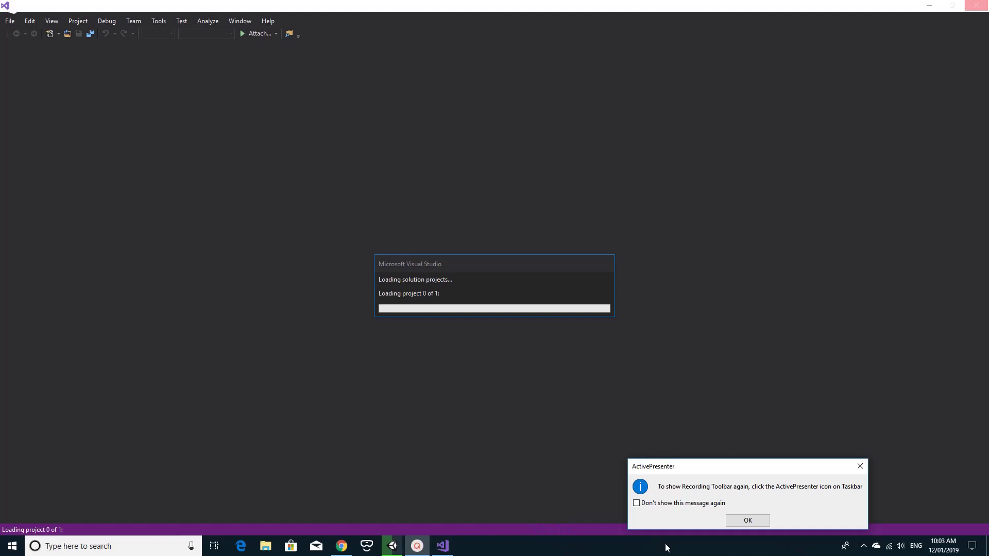
left_click(747, 521)
left_click(863, 545)
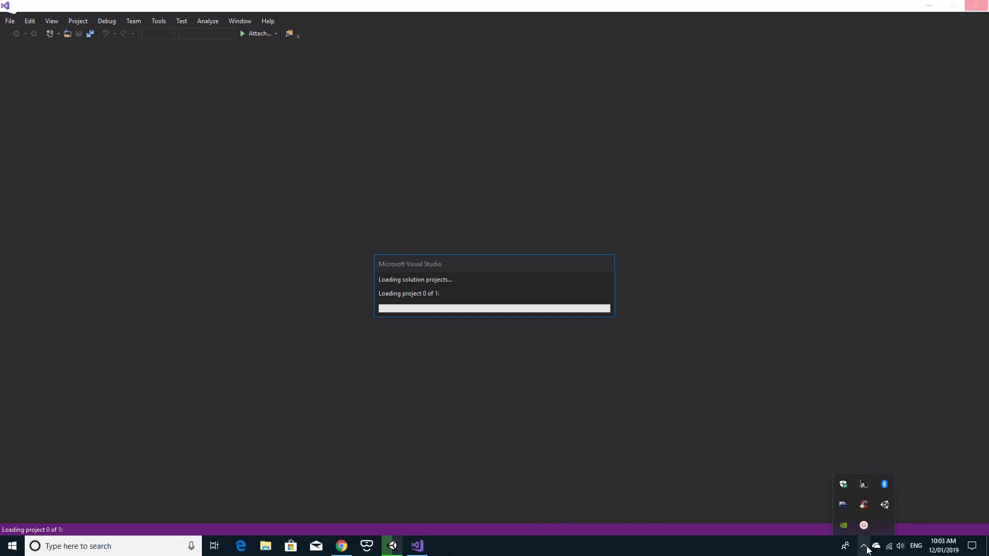
left_click(864, 525)
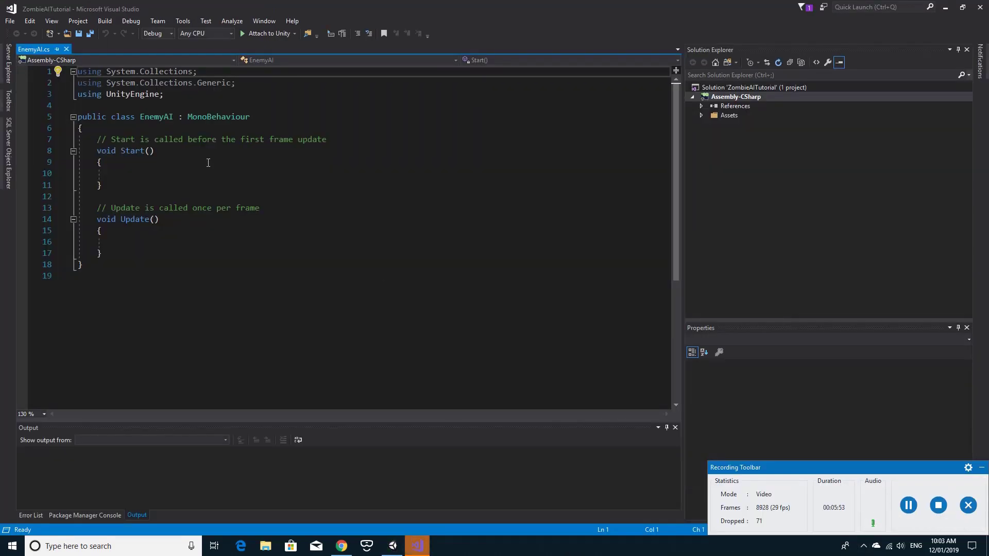
left_click(165, 130)
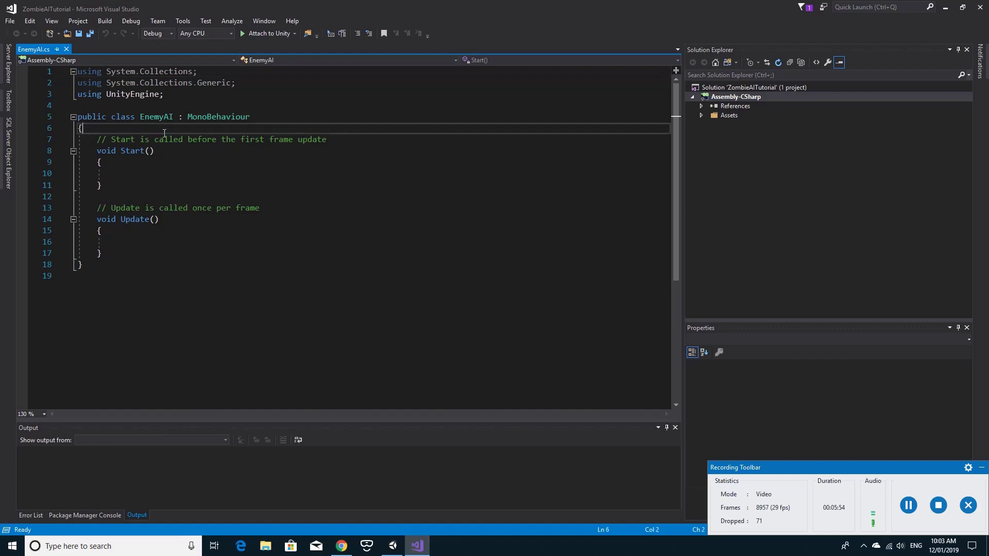
Step: Add the directive 'using UnityEngine.AI;' at the top of EnemyAI.cs
key("Return")
key("Return")
key("Return")
key("Up")
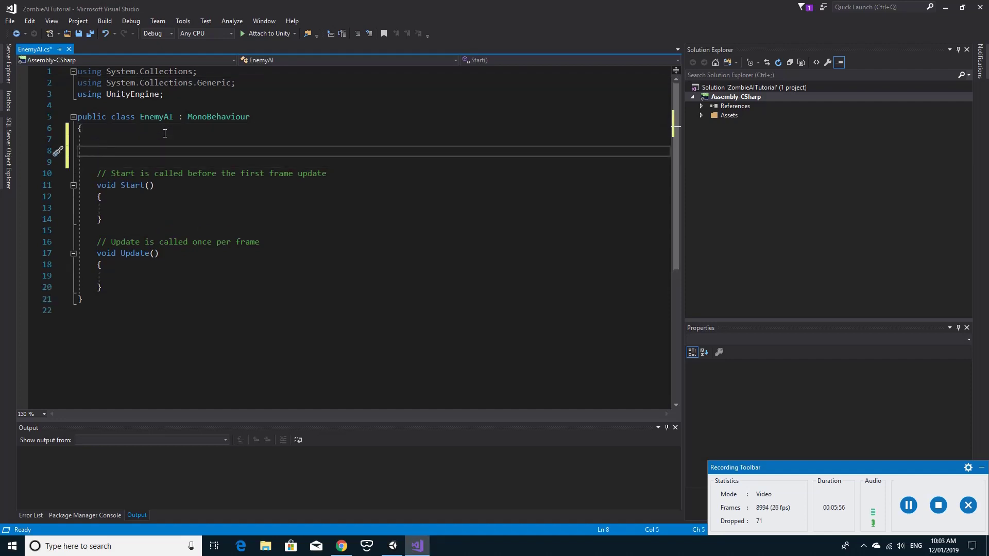
type("Nav")
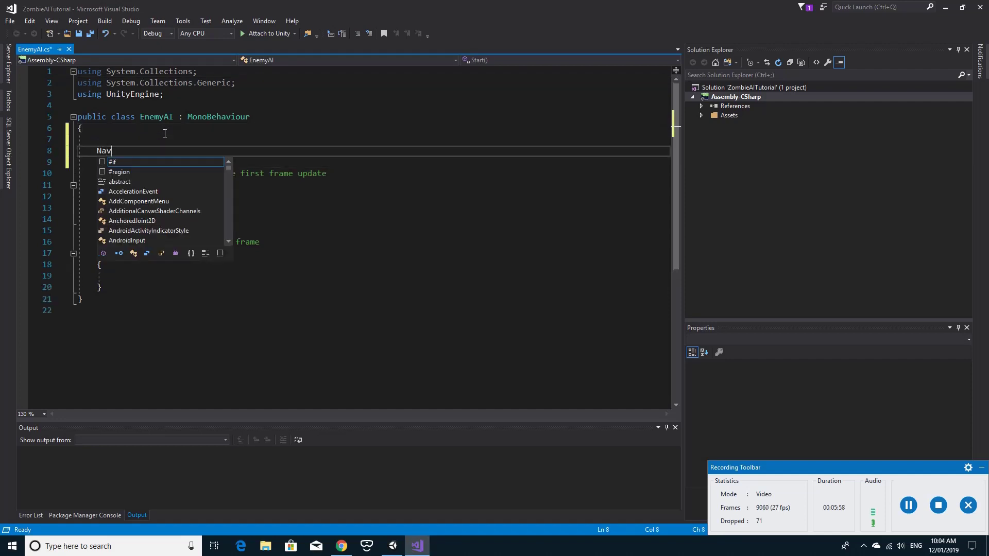
key("BackSpace")
key("BackSpace")
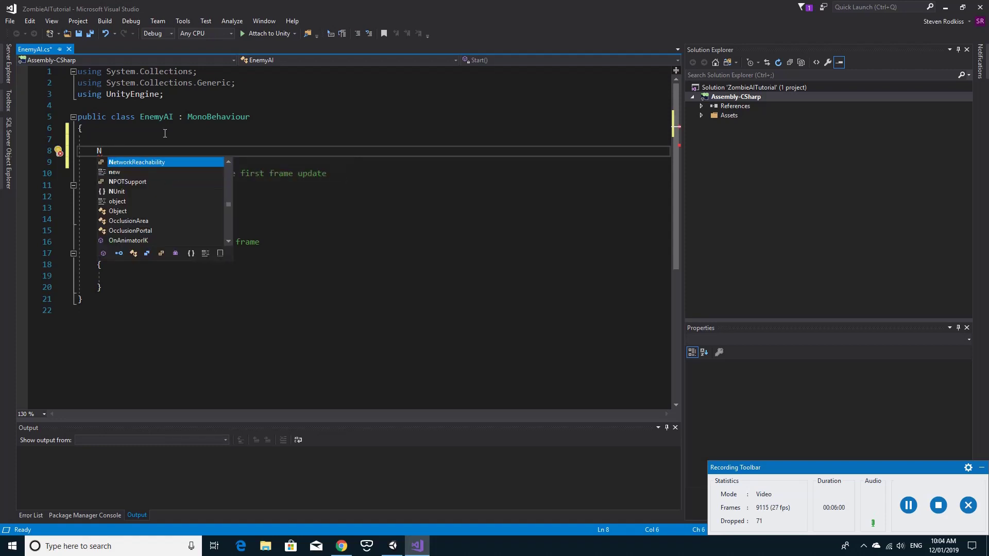
key("BackSpace")
type("namespa")
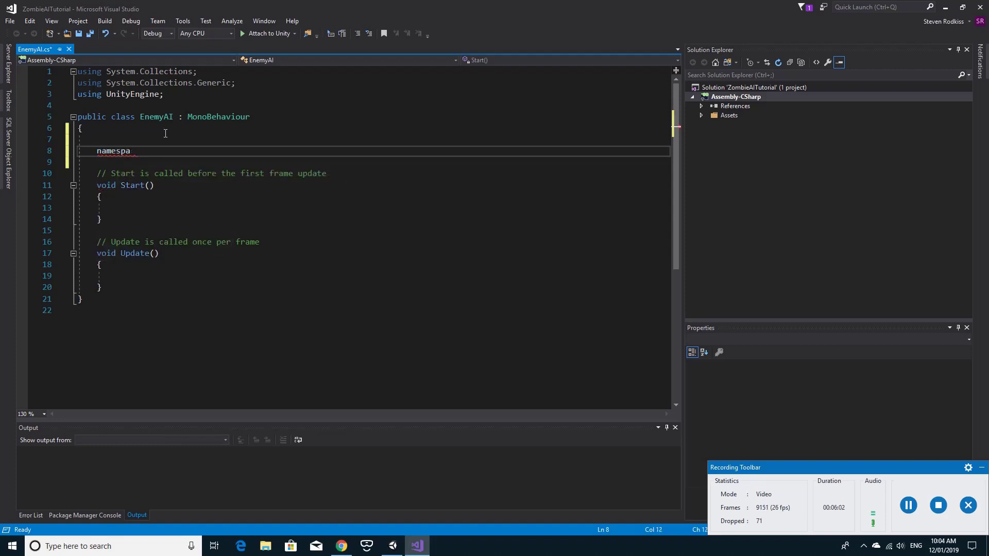
key("BackSpace")
key("BackSpace")
key("BackSpace")
key("BackSpace")
key("BackSpace")
key("BackSpace")
key("BackSpace")
left_click(186, 95)
key("Return")
type("using")
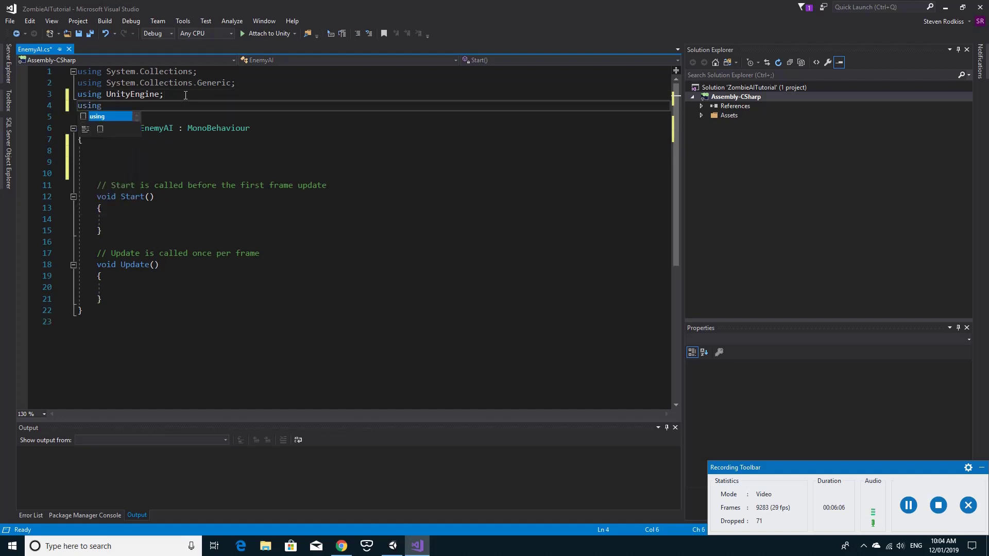
type(" Unity")
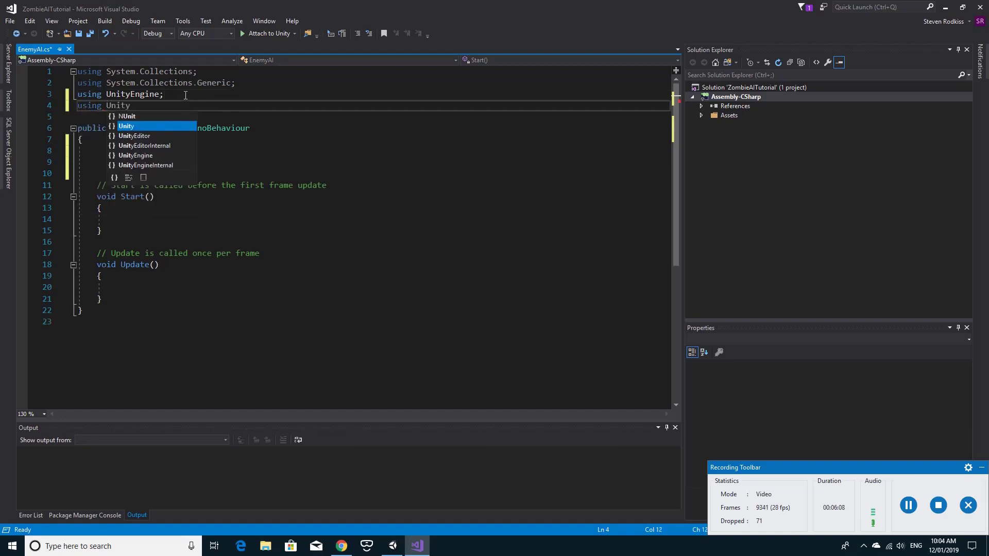
type("Engine")
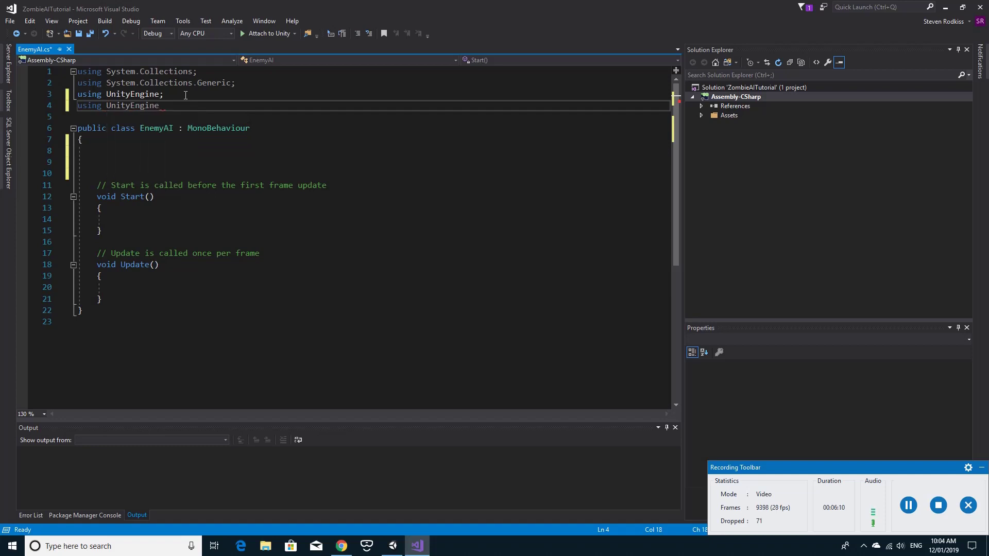
type(".AI")
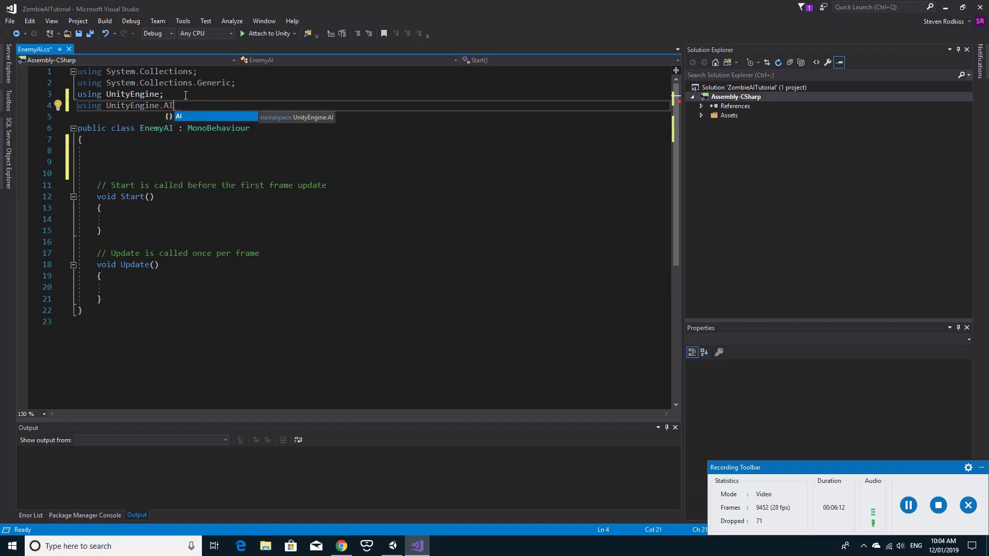
type(";")
Step: Declare a 'NavMeshAgent nm;' field in the EnemyAI class
left_click(134, 164)
type("navmesh")
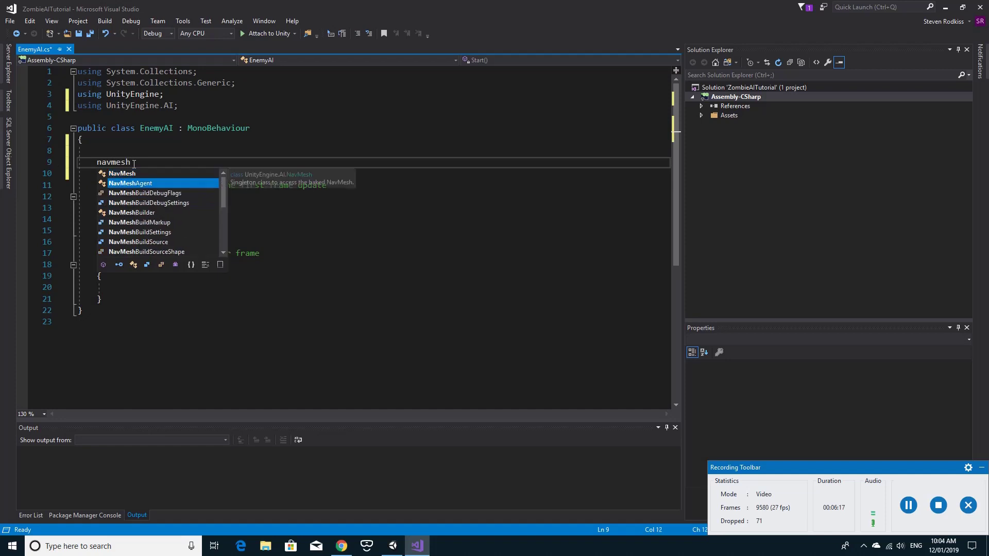
key("Tab")
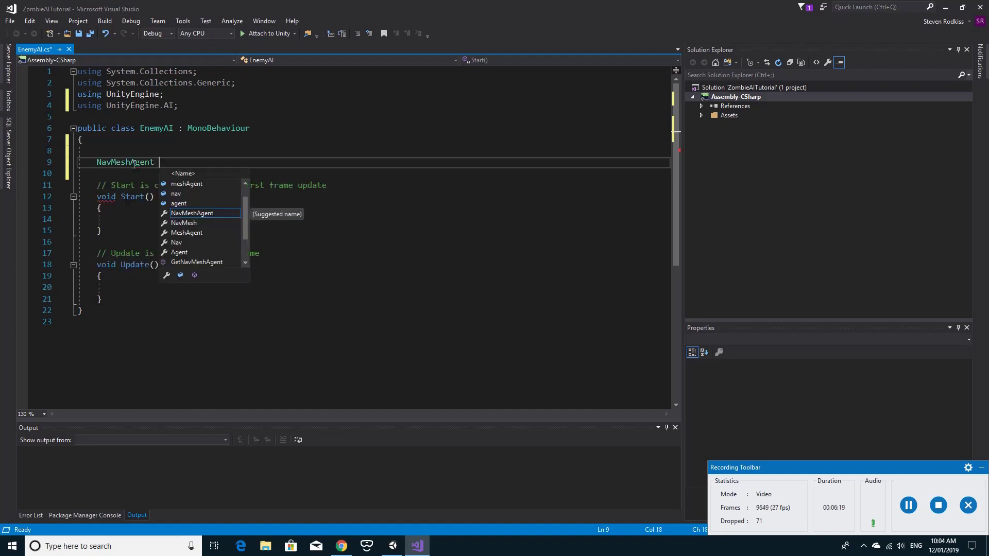
type("nm")
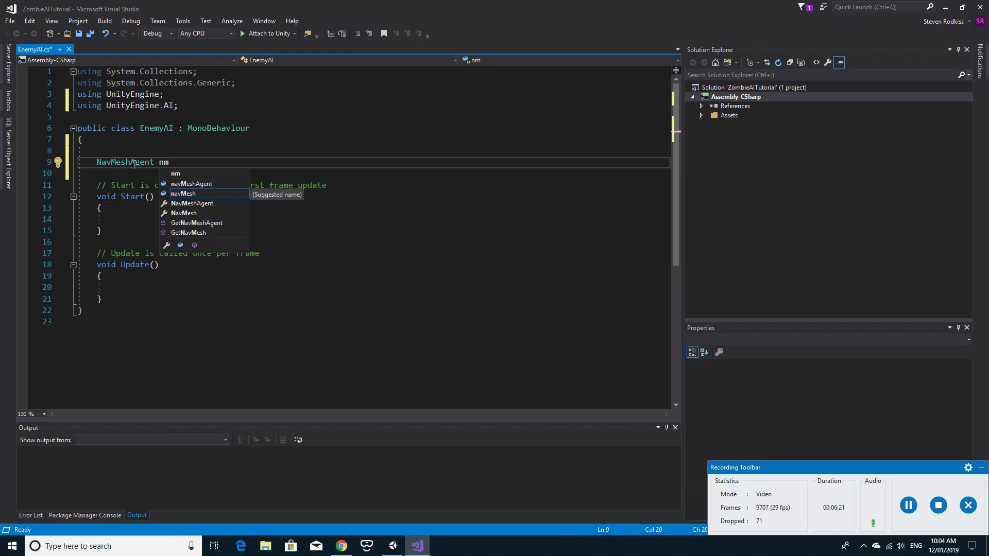
type(";")
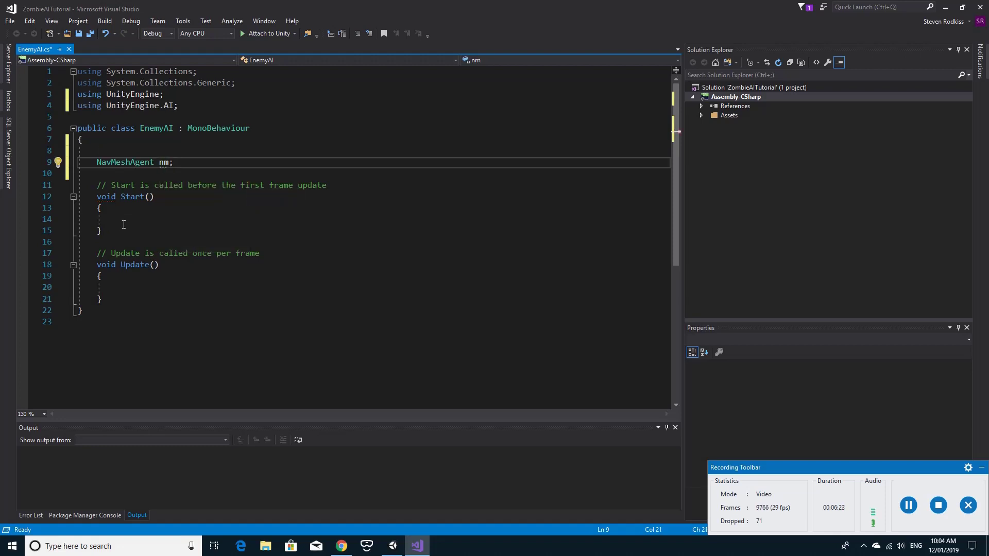
Step: Assign 'nm = GetComponent<NavMeshAgent>();' inside Start() and save the script
left_click(123, 224)
type("nm = ")
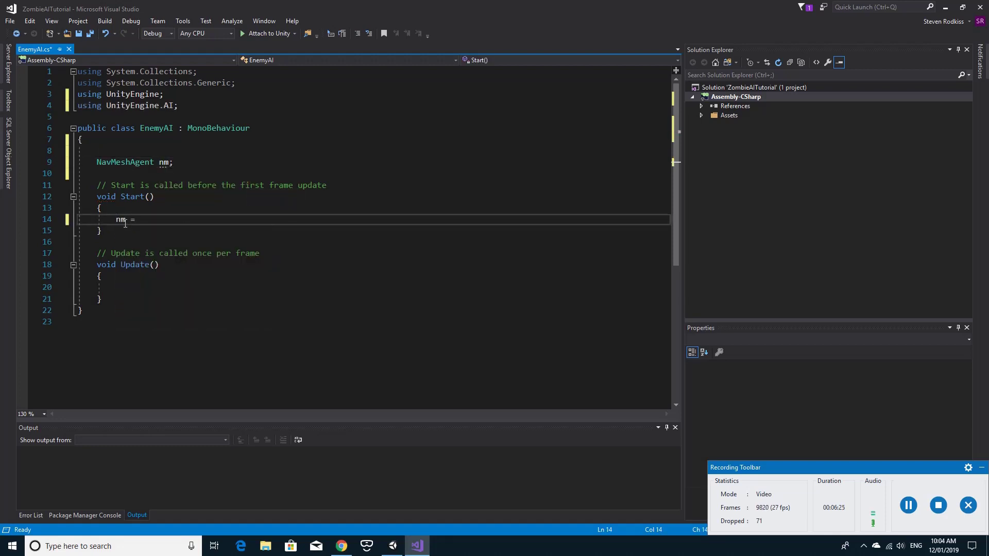
type("GetCom")
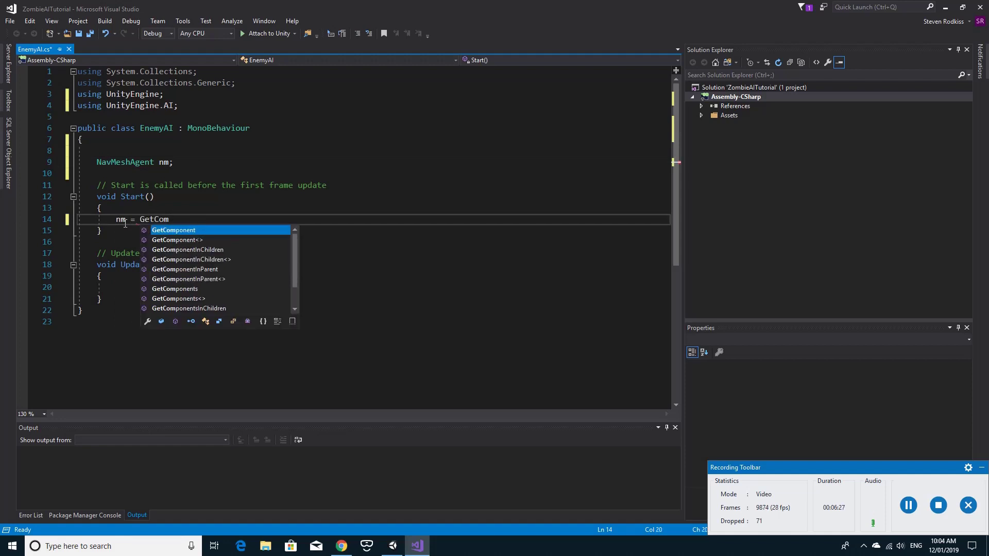
key("Tab")
type("<Nav")
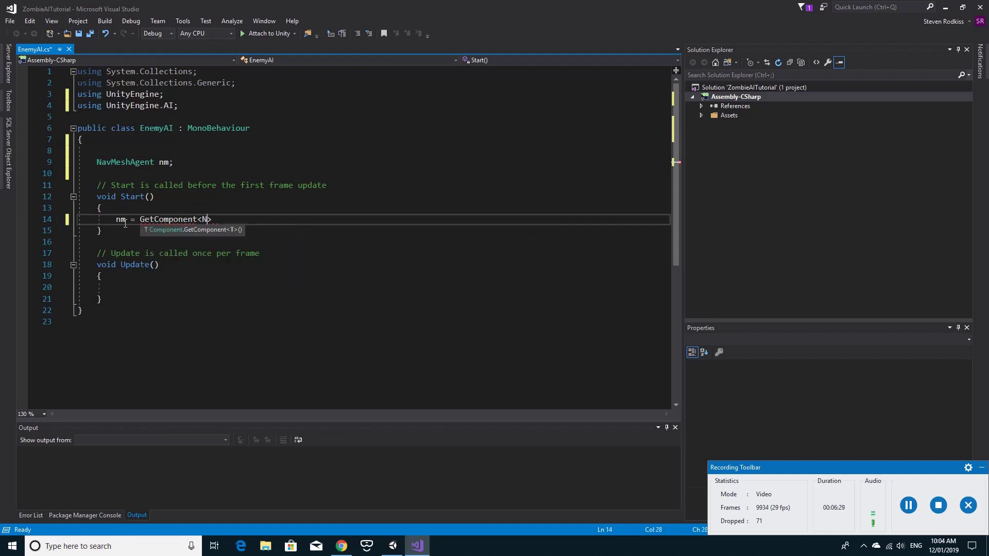
key("Down")
key("Tab")
type(">")
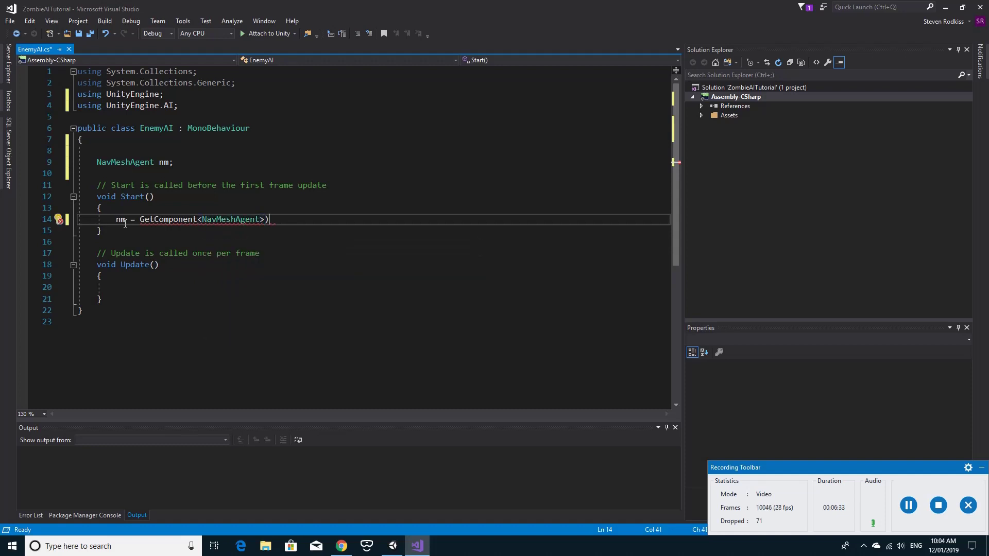
type("();")
key("ctrl+s")
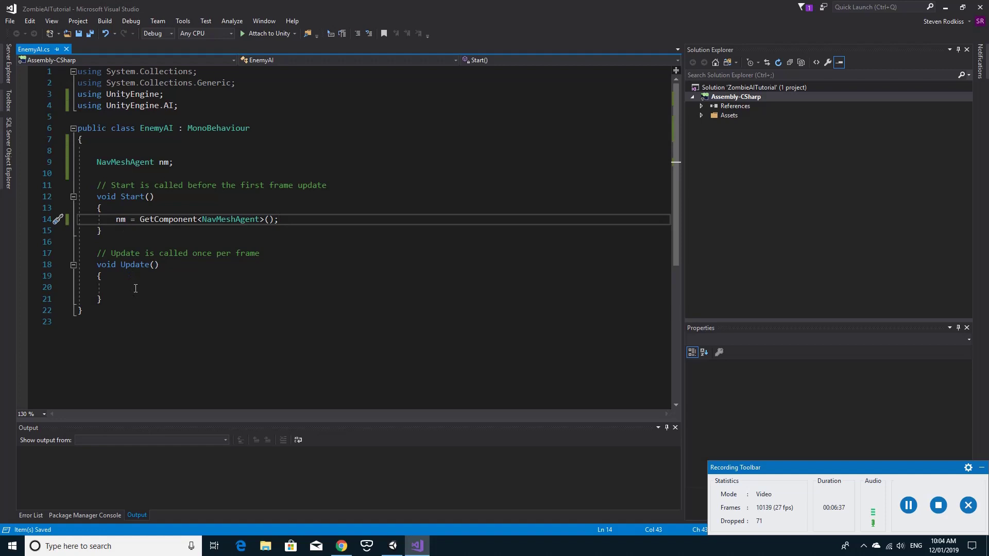
Step: Add a 'public Transform target;' field below nm and save
left_click(139, 290)
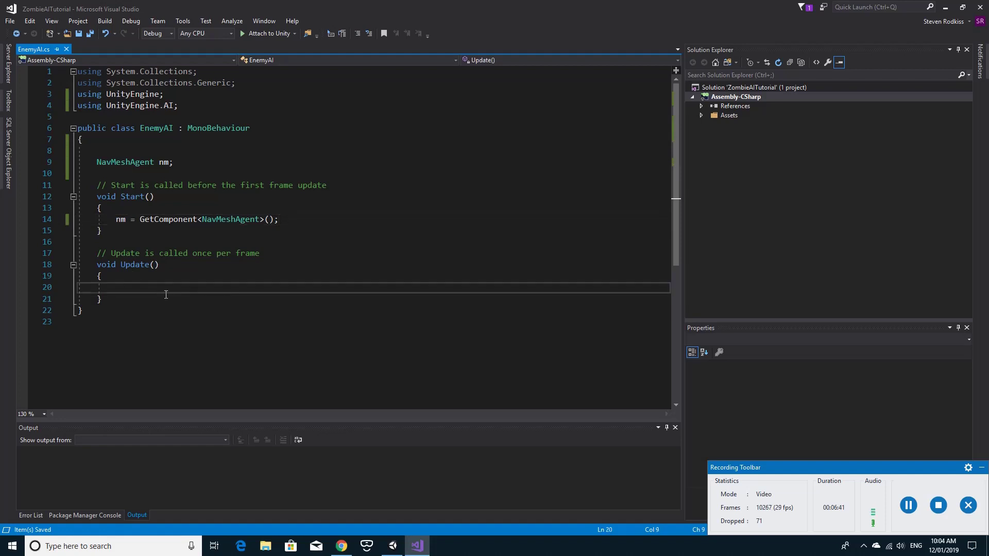
left_click(297, 221)
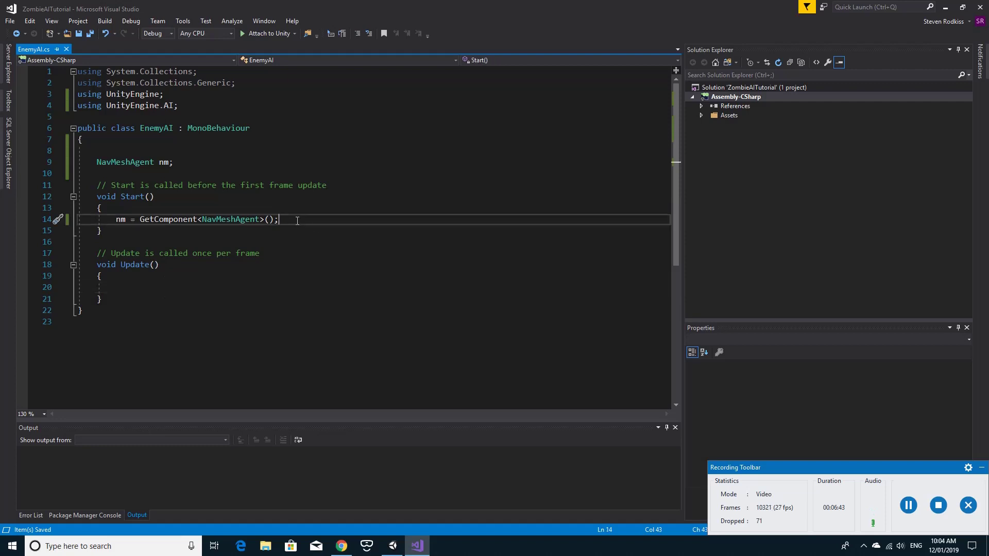
left_click(201, 159)
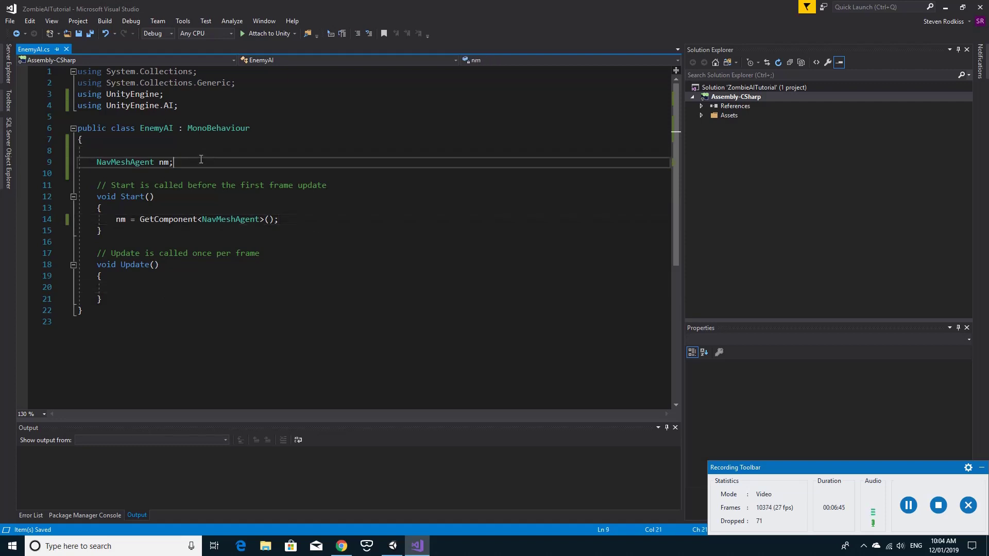
key("Return")
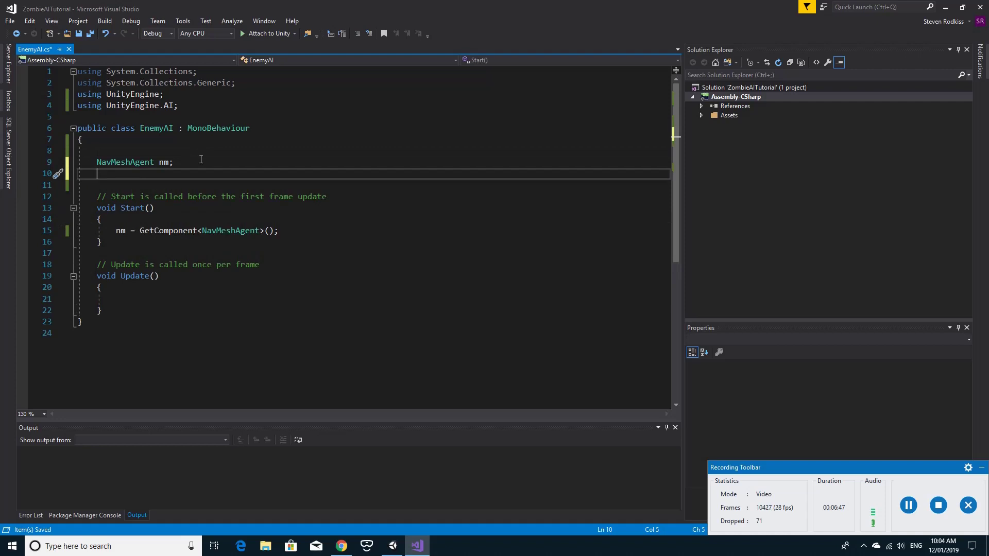
type("p")
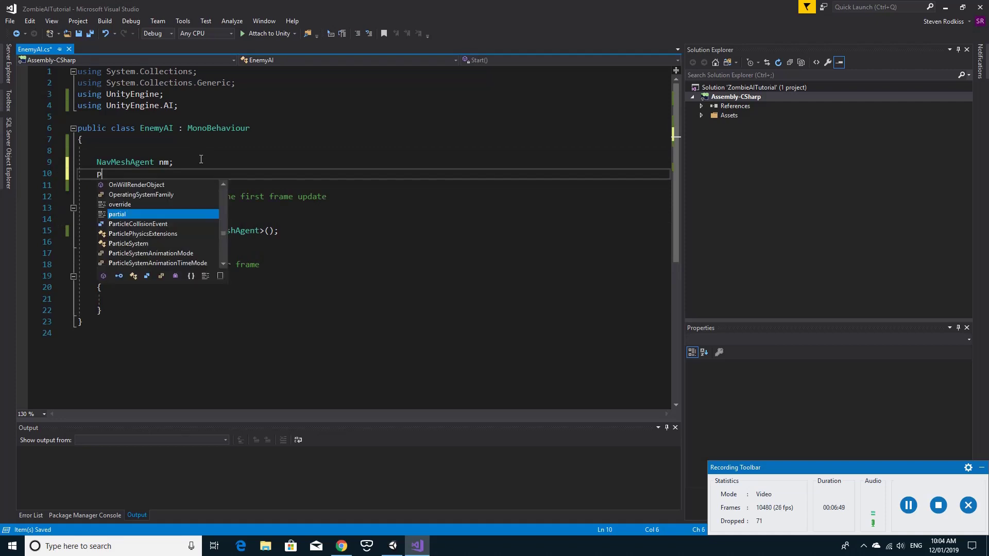
type("ublic Transform")
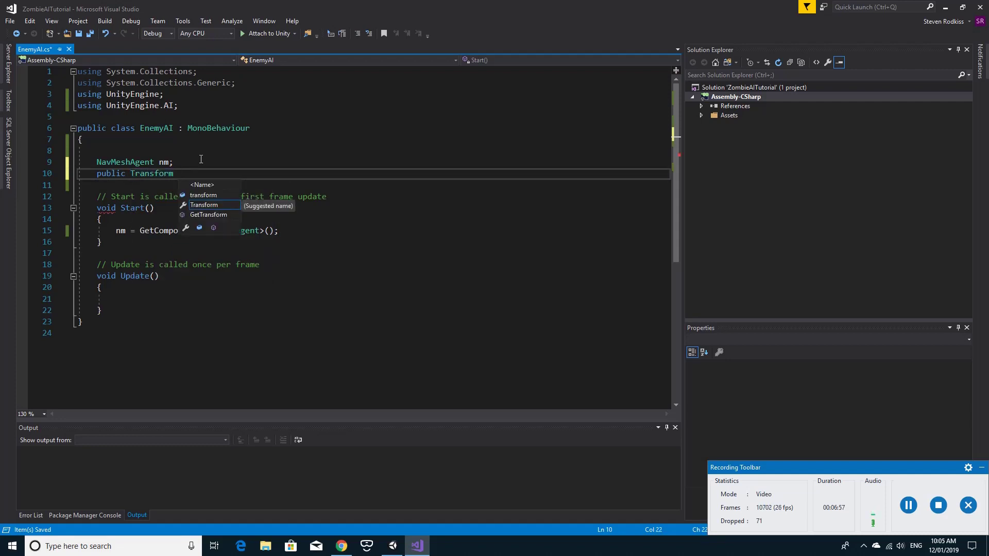
type(" target")
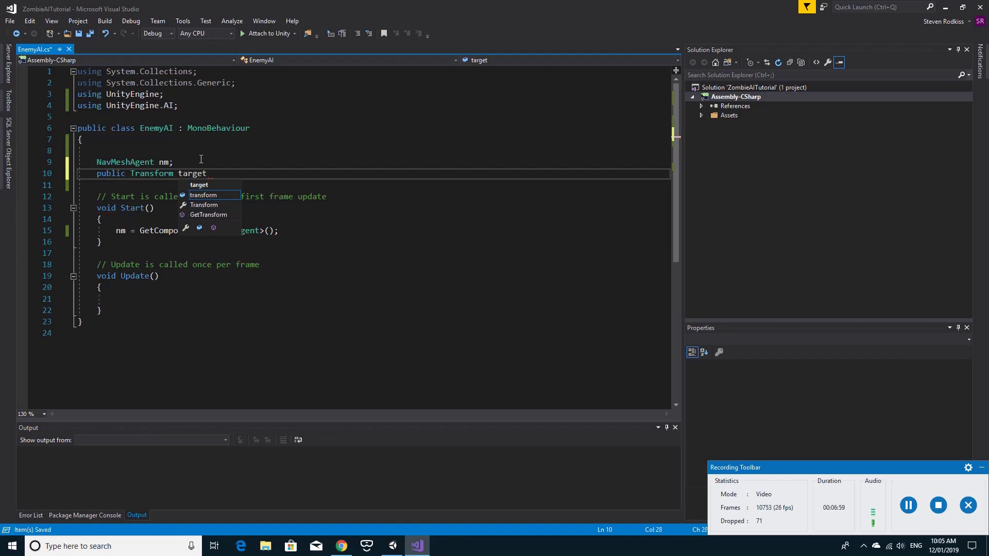
type(";")
key("ctrl+s")
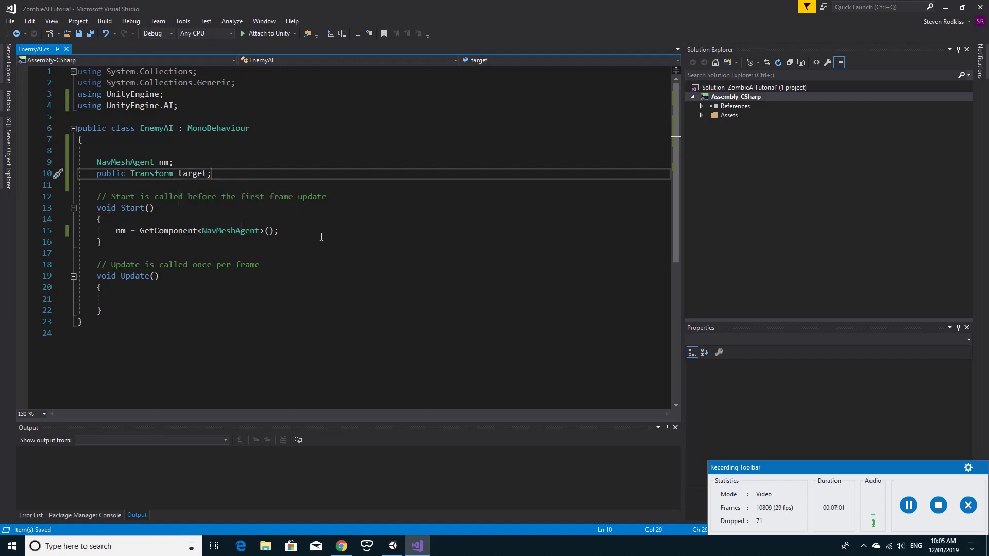
Step: Add 'nm.SetDestination(target.position);' inside Start() after the GetComponent line
left_click(295, 232)
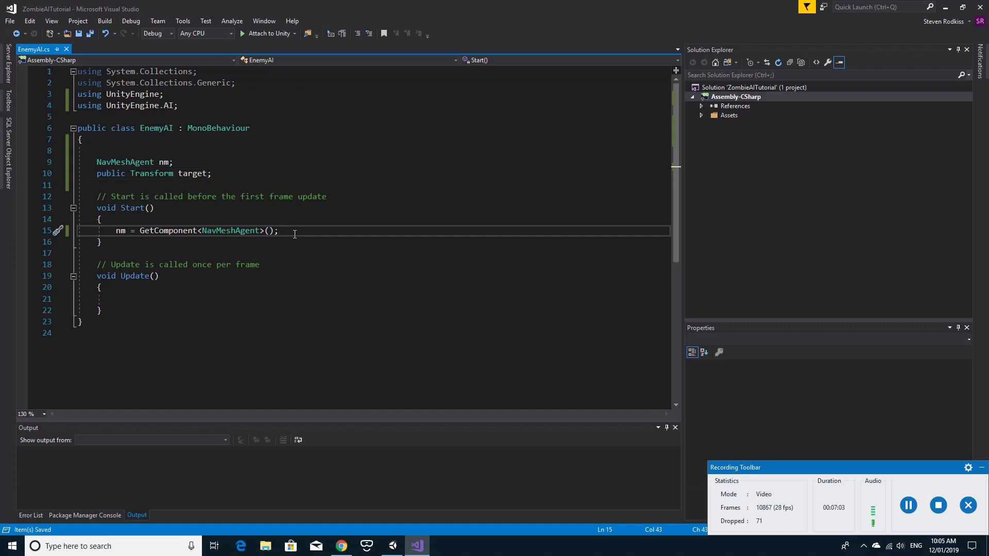
key("Return")
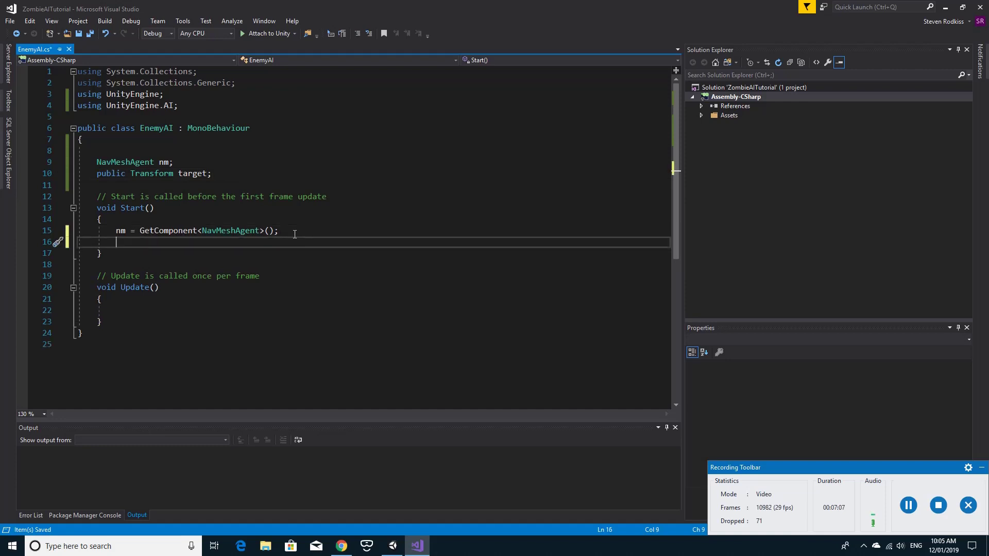
type("nm.")
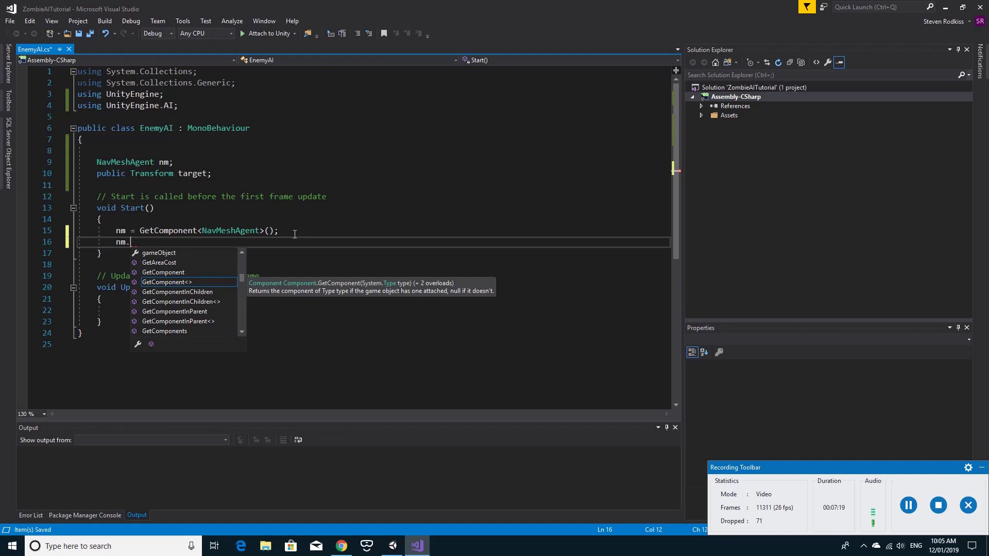
type("SetDestination")
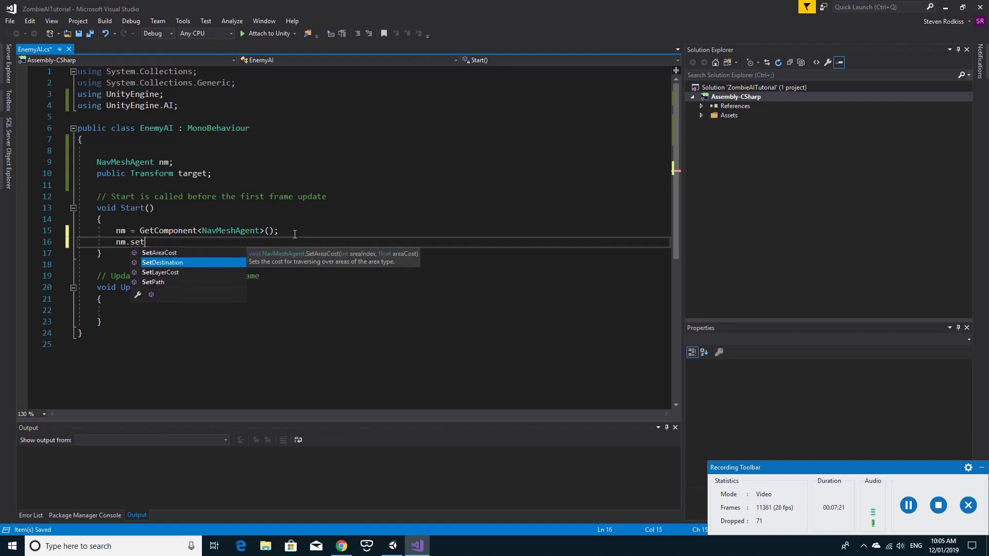
key("Tab")
type("(")
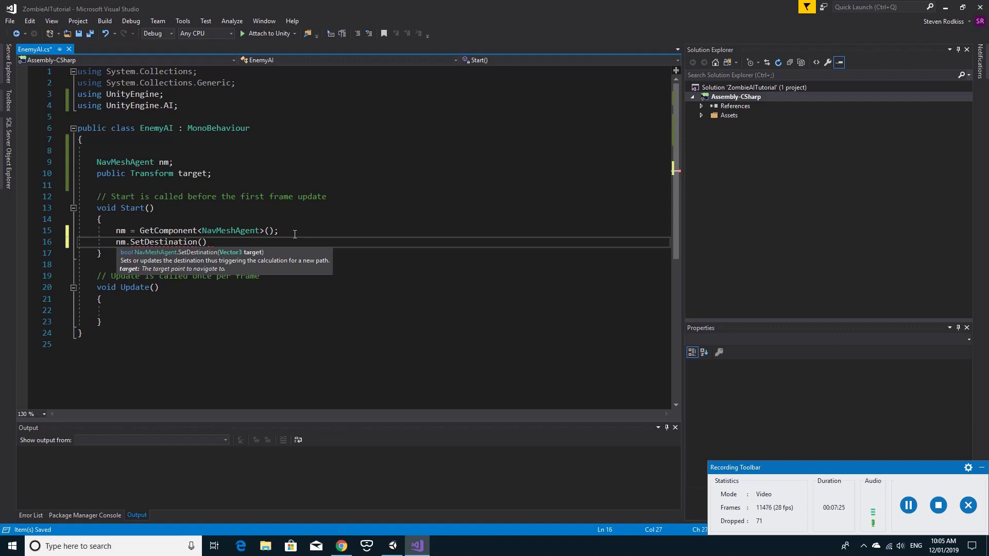
type("target.")
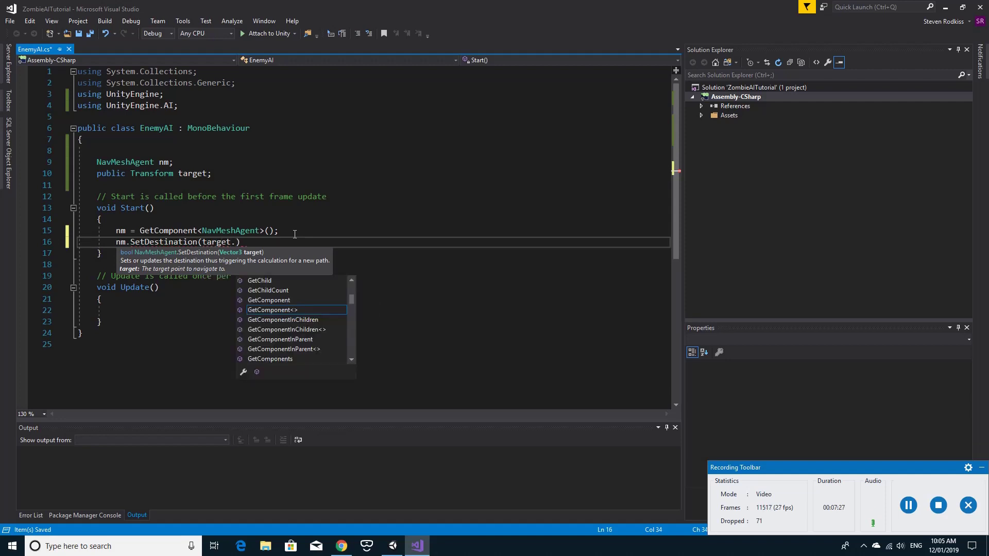
type("po")
key("Tab")
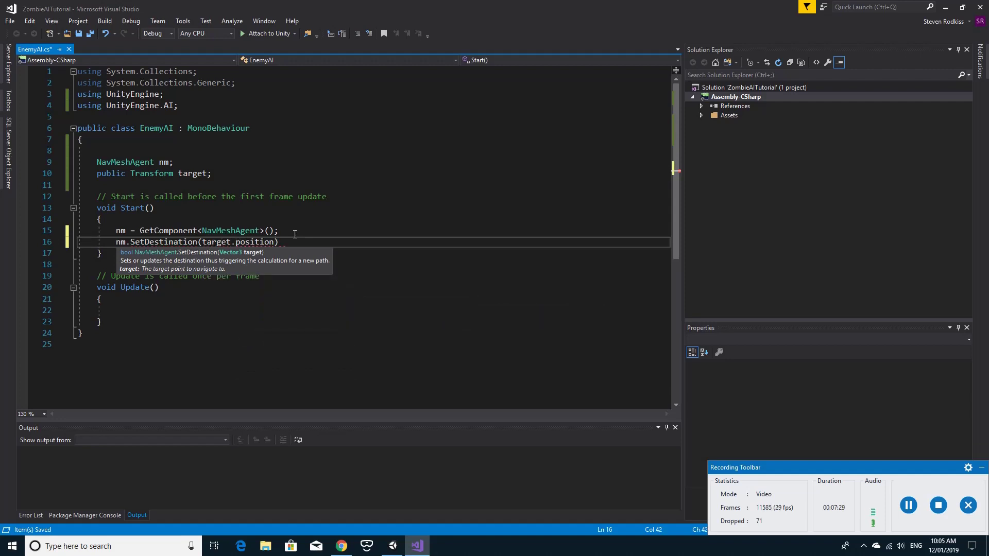
type(");")
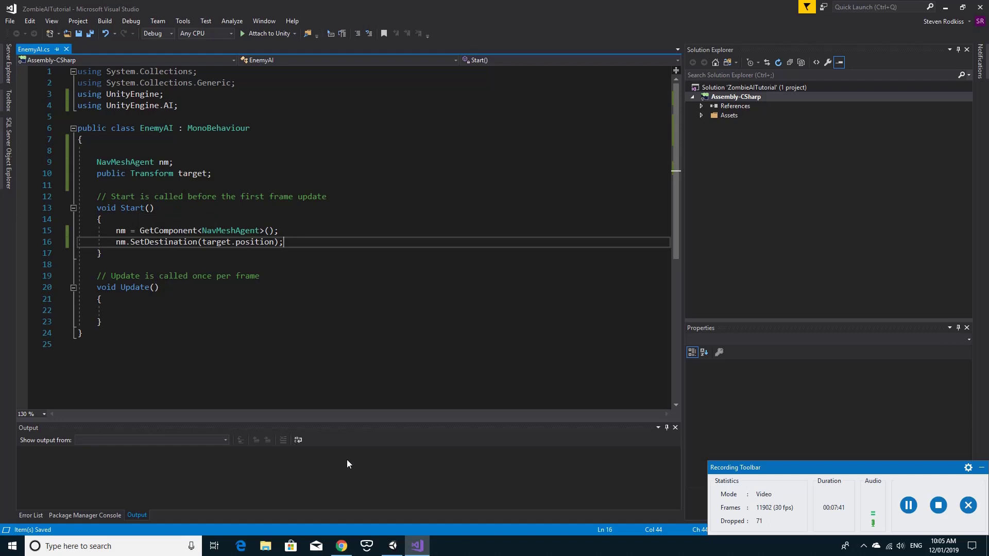
Step: Back in Unity, drag the Sphere into the Enemy AI component's Target field
left_click(391, 546)
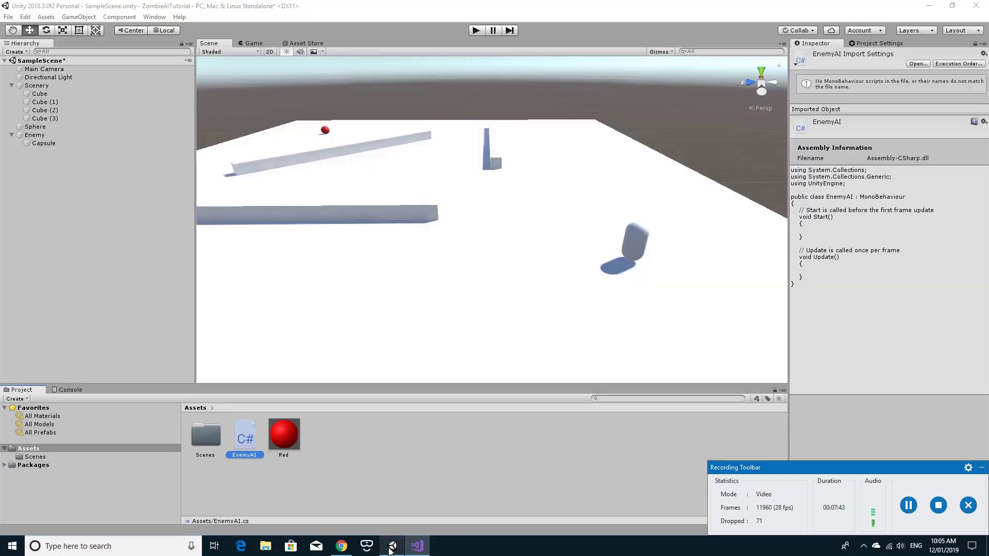
left_click(981, 468)
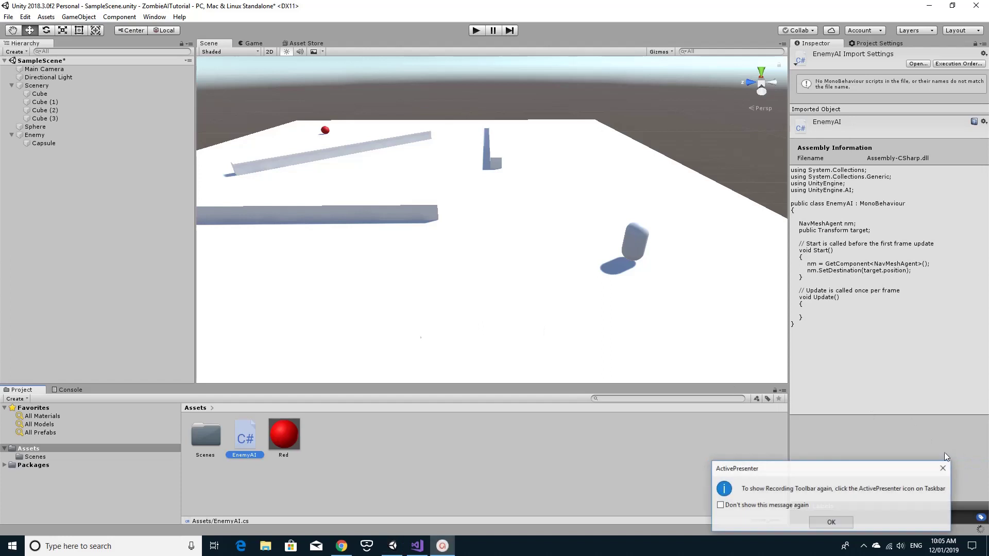
left_click(831, 522)
left_click_drag(540, 304, 512, 216, "alt")
left_click(688, 221)
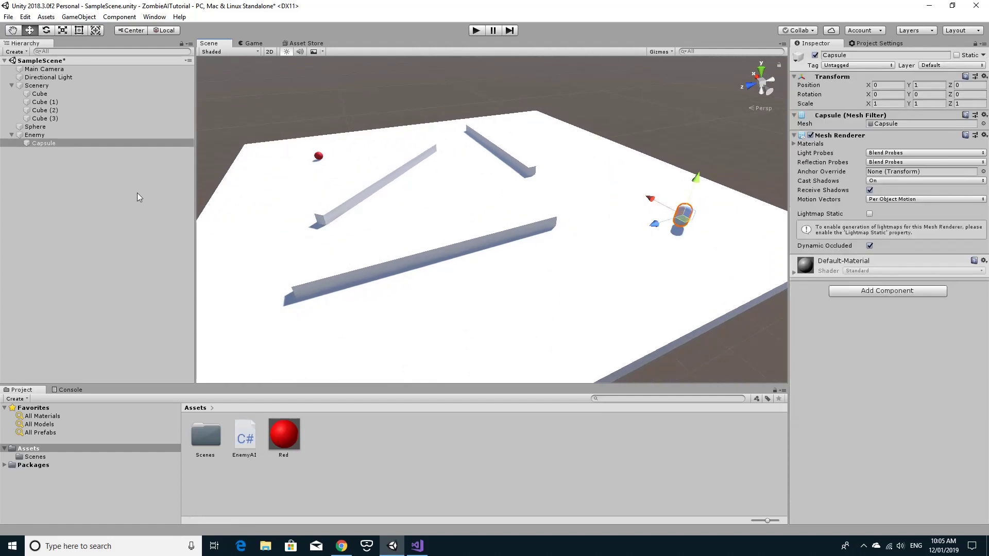
left_click(41, 136)
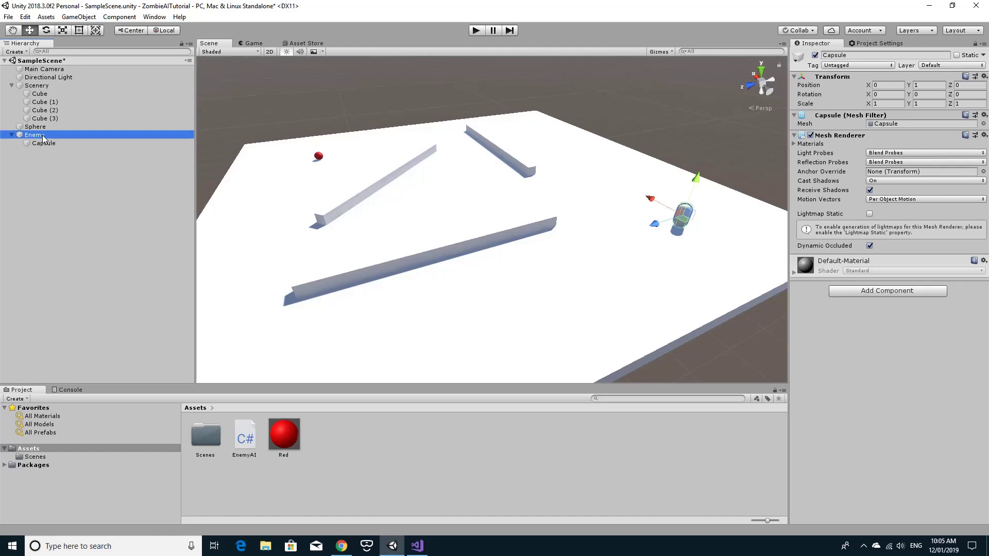
left_click(11, 135)
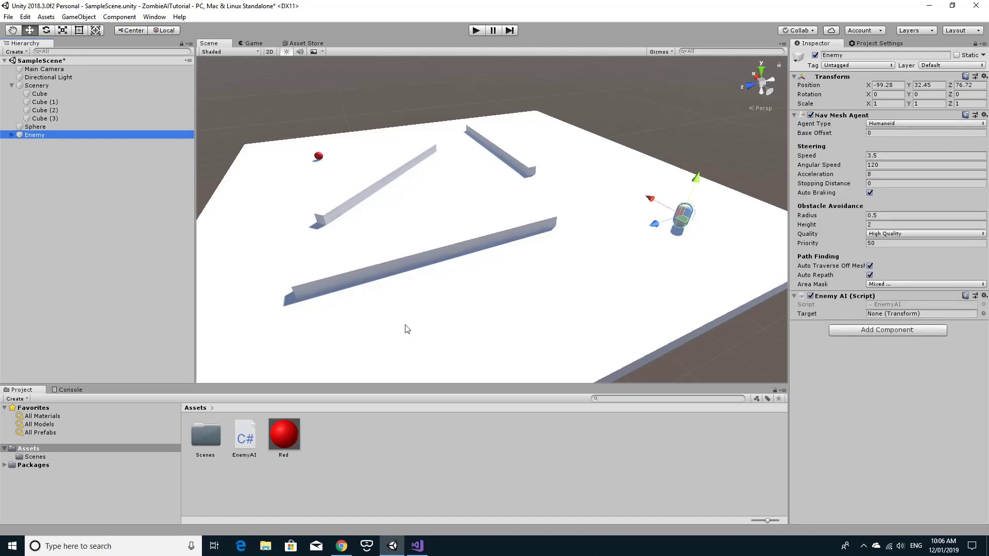
left_click_drag(45, 129, 879, 318)
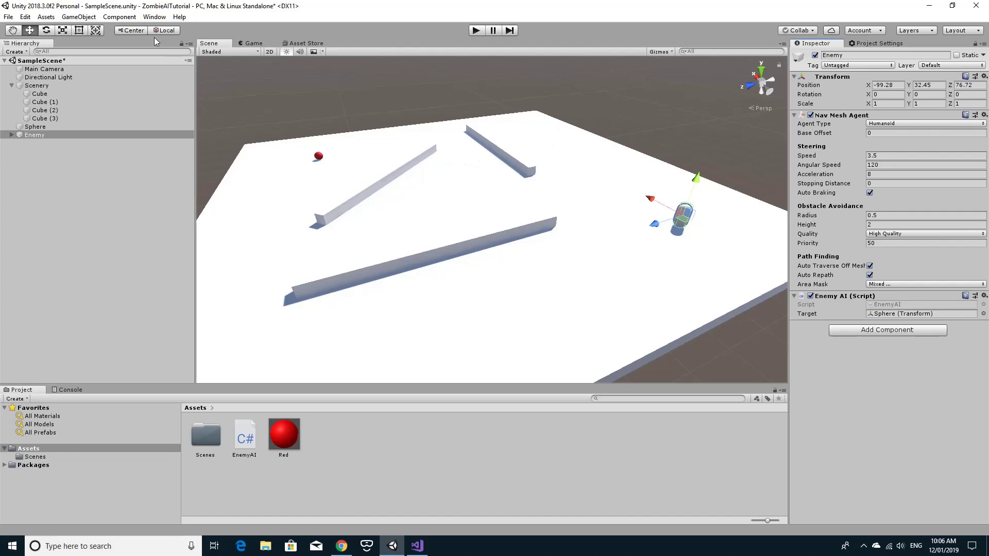
left_click(154, 17)
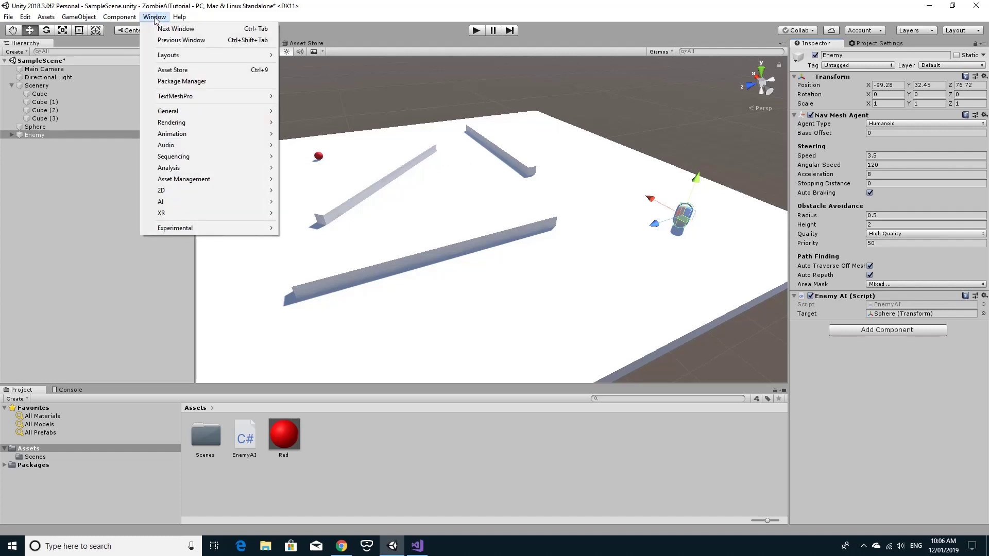
Step: Open Window > AI > Navigation and settle on the Bake tab (radius 0.5, height 2)
left_click(305, 16)
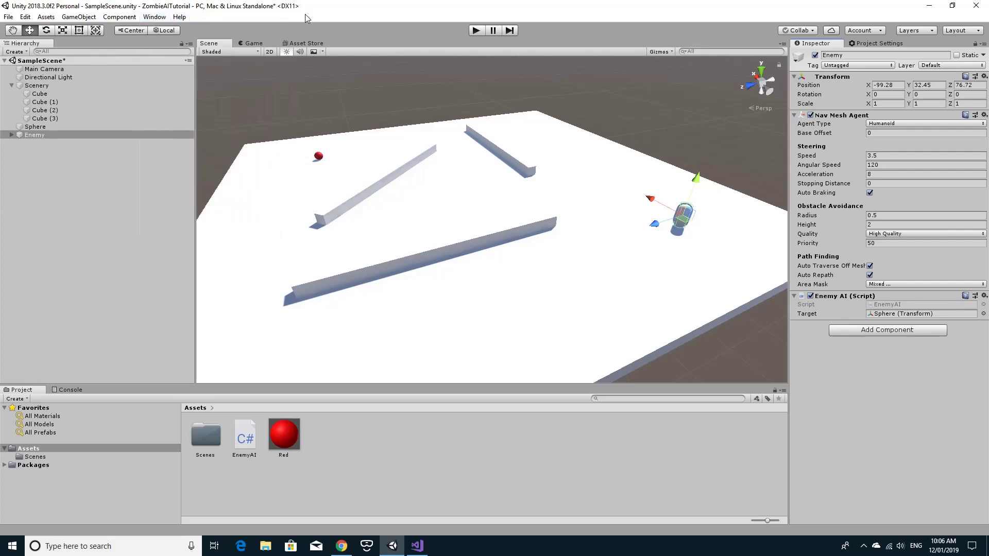
left_click(153, 18)
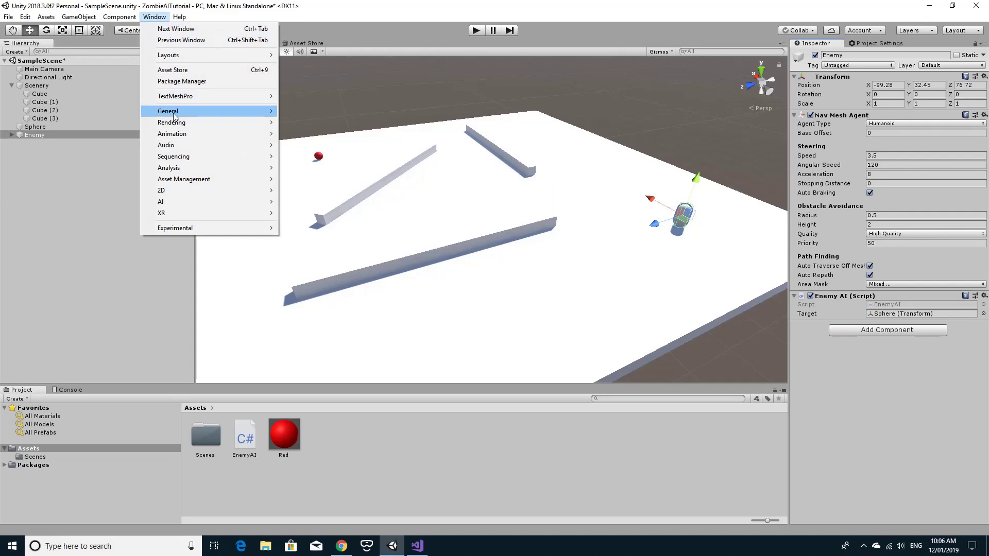
mouse_move(184, 201)
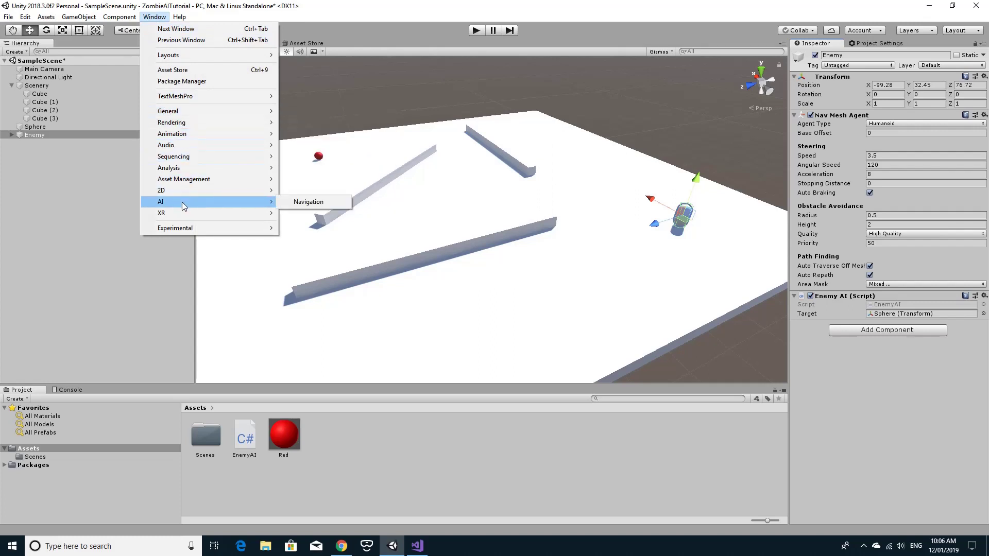
left_click(300, 205)
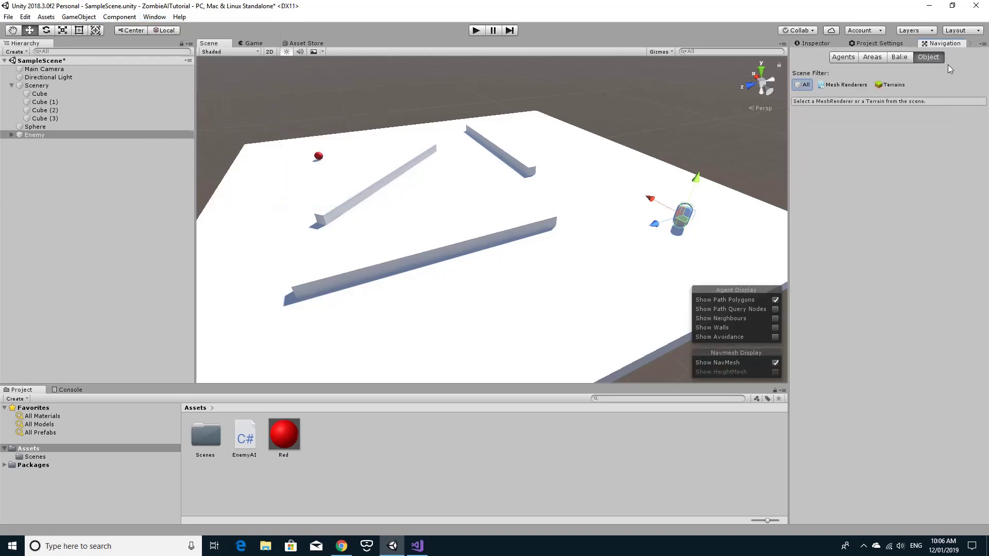
left_click(843, 60)
left_click(872, 59)
left_click(899, 57)
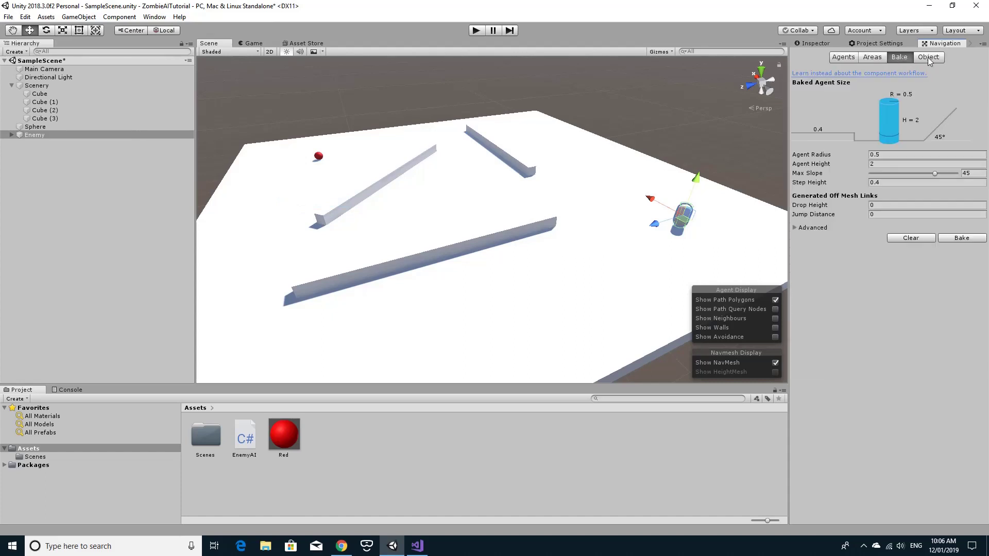
left_click(928, 57)
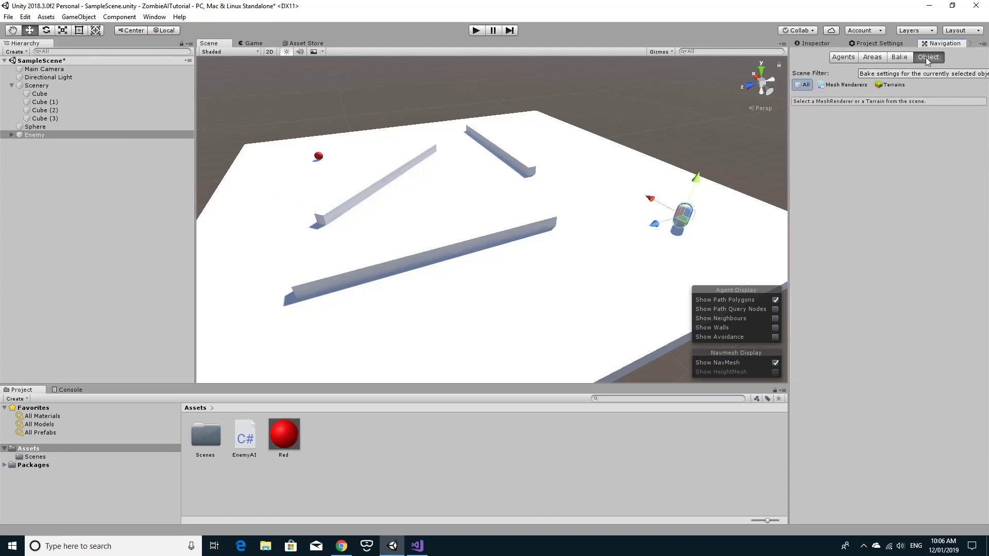
left_click(843, 58)
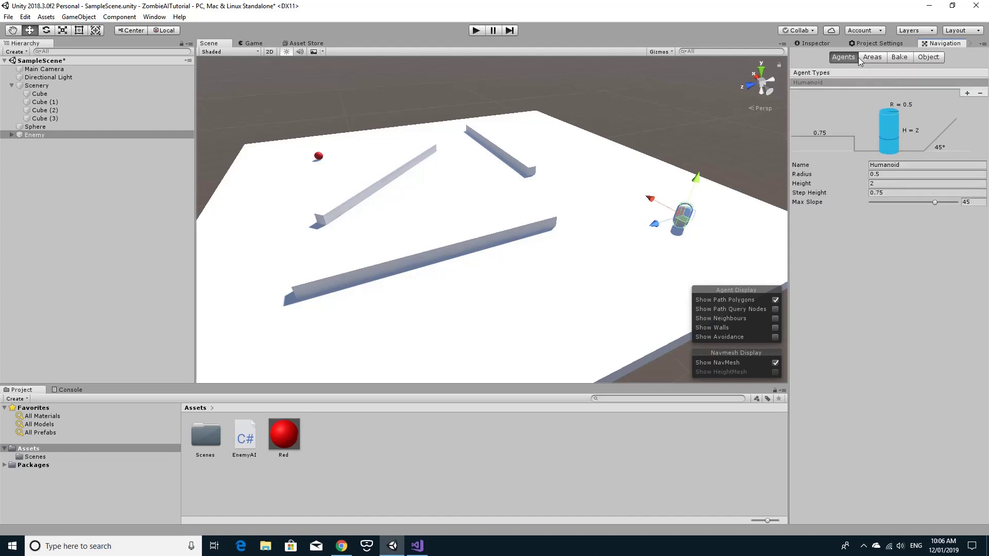
left_click(904, 58)
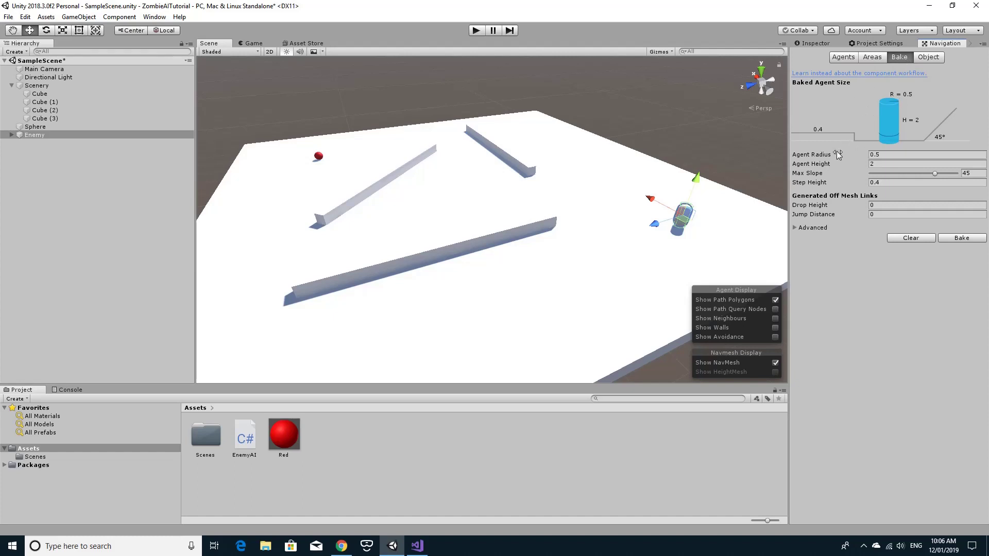
mouse_move(835, 158)
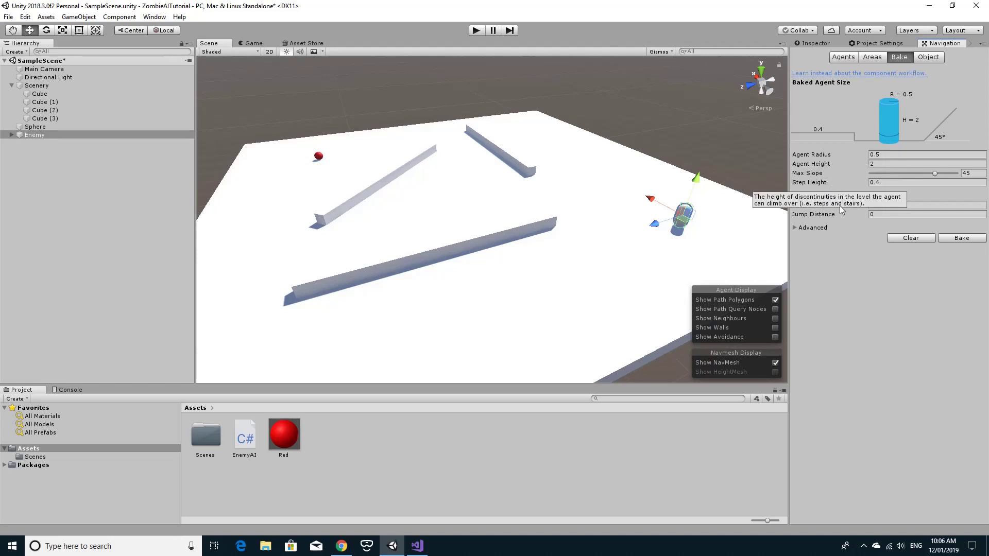
Step: Bake the NavMesh, toggle its overlay, then try moving wall Cube (3) and undo it
left_click(958, 238)
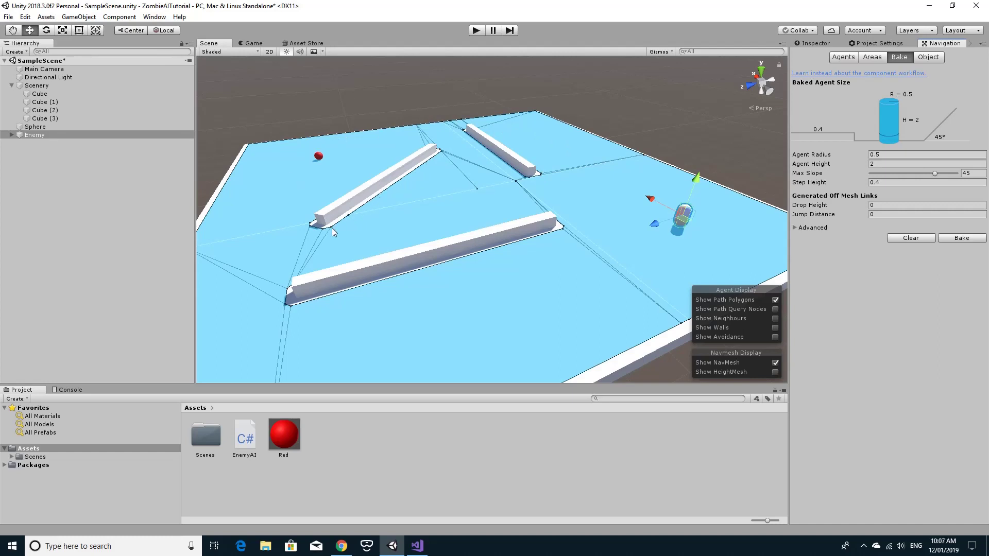
left_click(775, 363)
left_click(775, 363)
left_click(390, 180)
left_click_drag(391, 183, 534, 182)
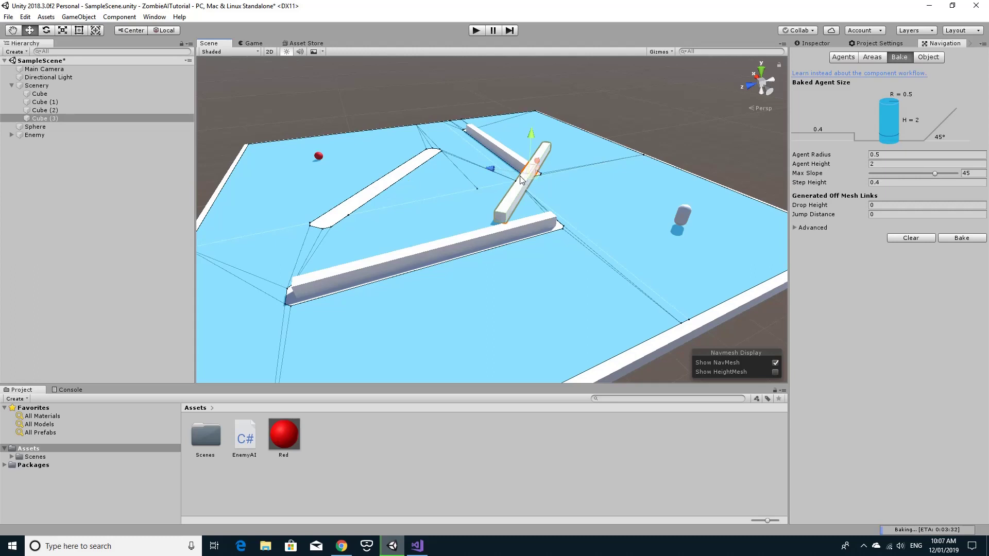
key("ctrl+z")
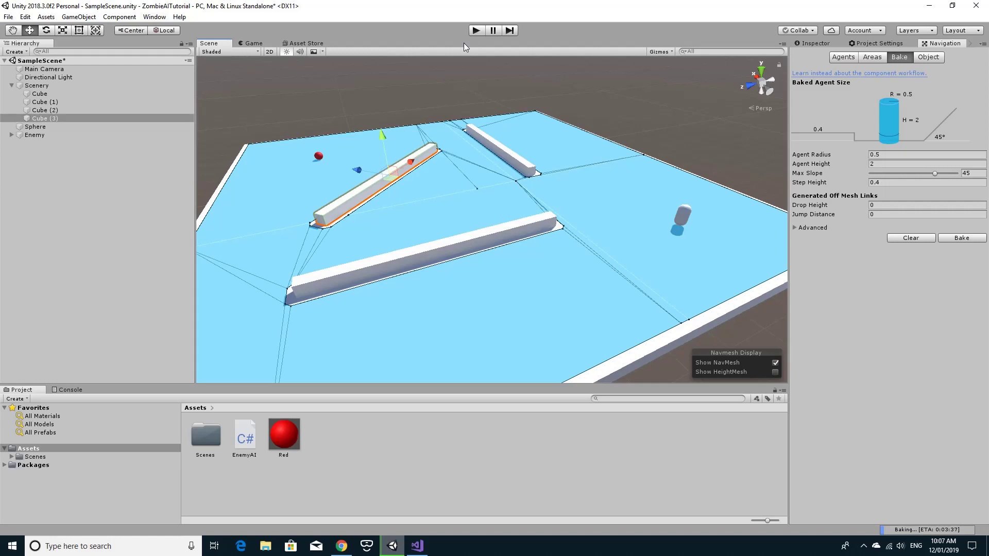
left_click(476, 30)
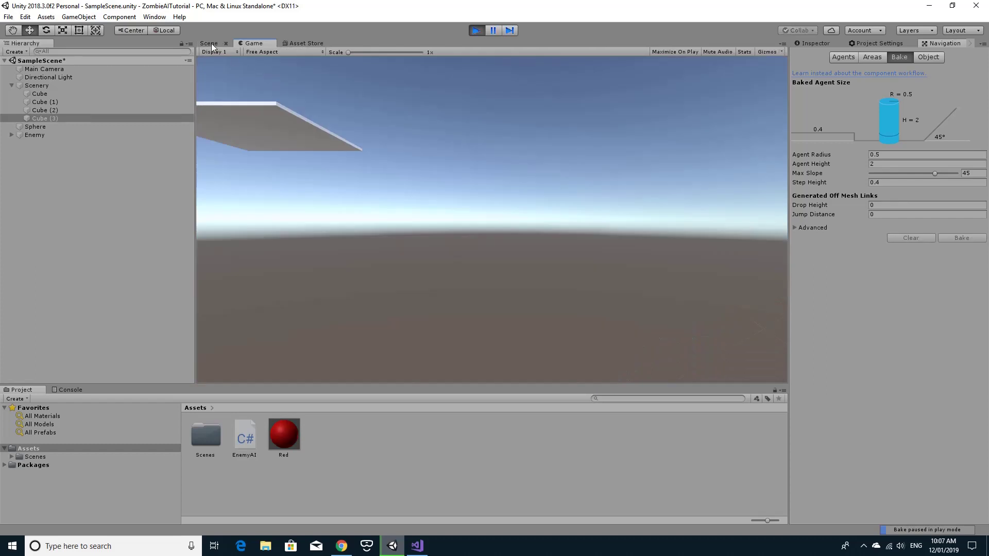
left_click(209, 43)
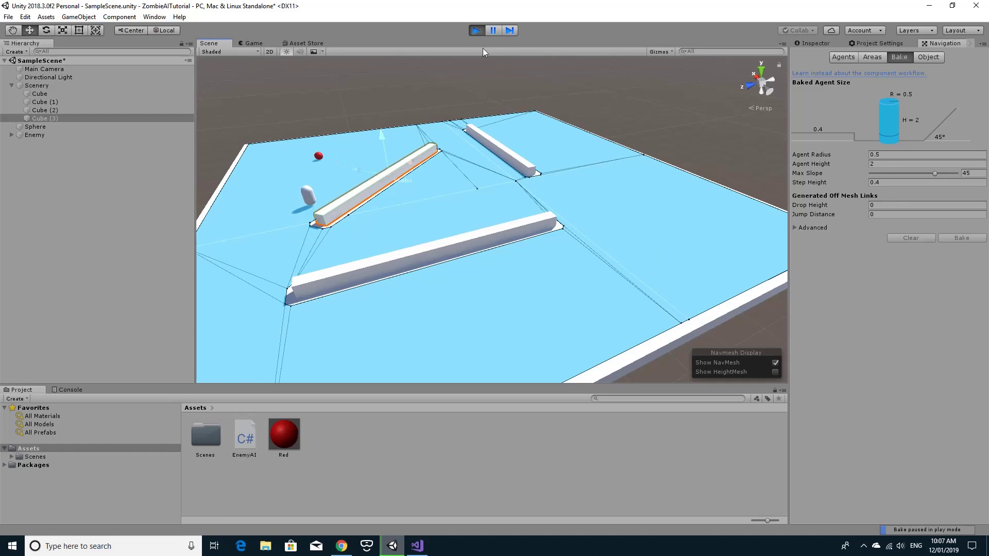
left_click(475, 32)
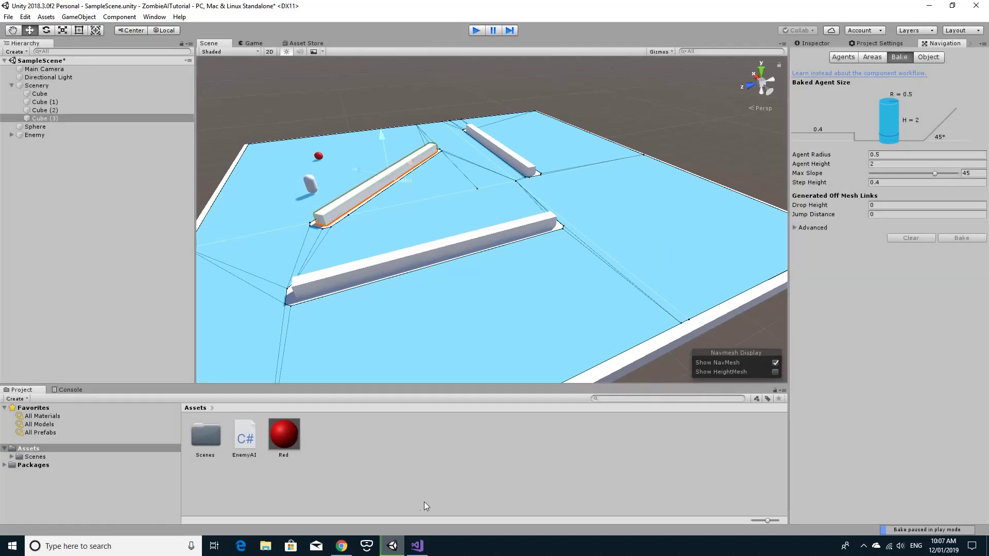
Step: Move the nm.SetDestination(target.position) line from Start() into Update()
left_click(418, 545)
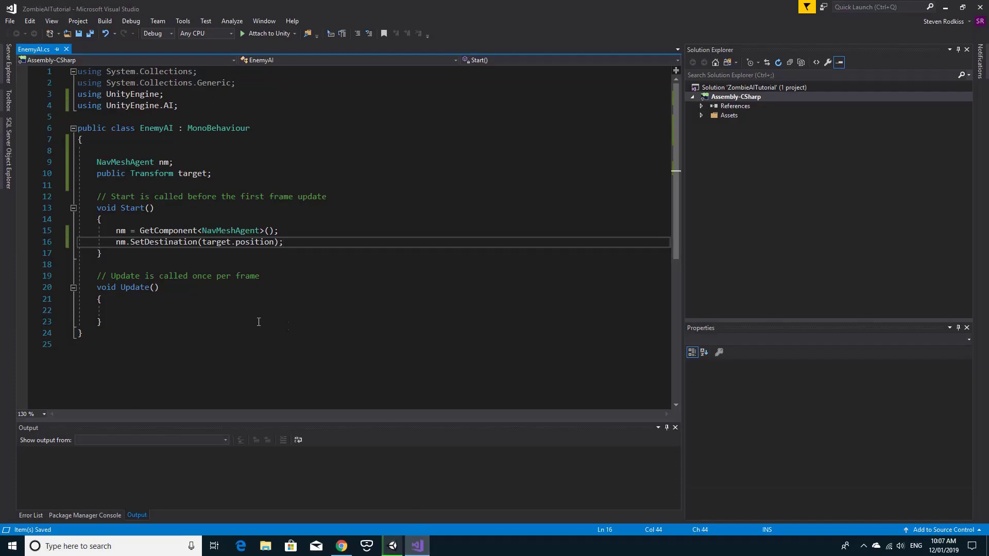
left_click_drag(113, 245, 300, 243)
key("ctrl+c")
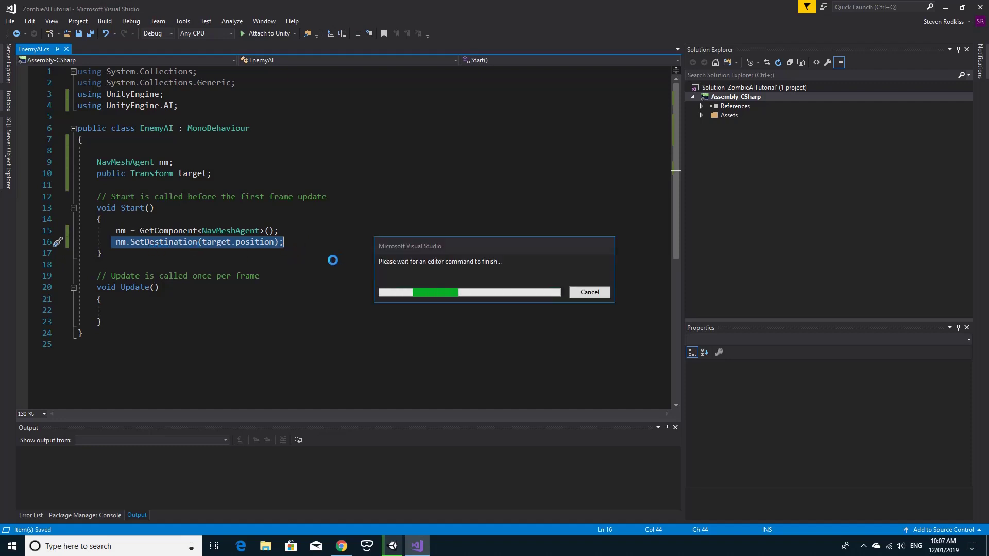
left_click(137, 311)
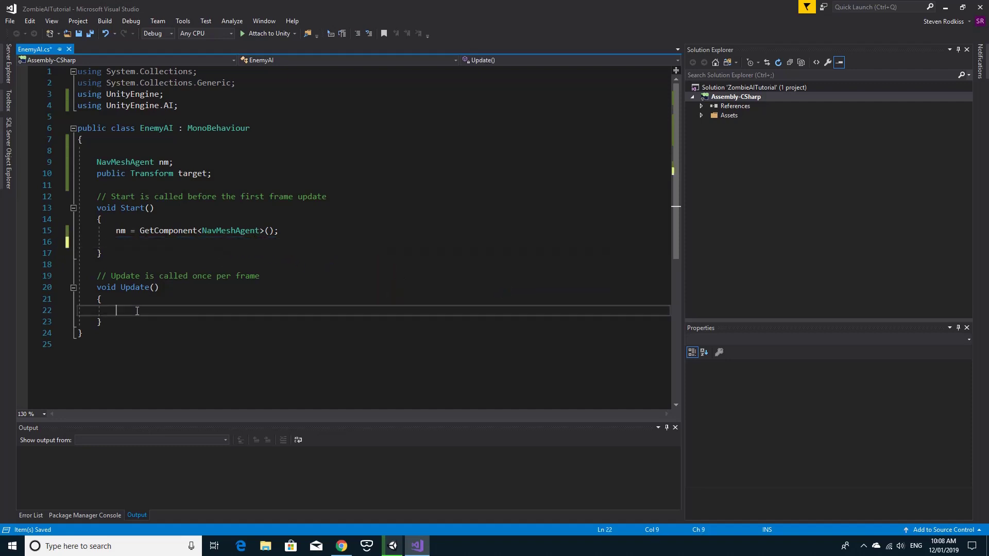
key("ctrl+v")
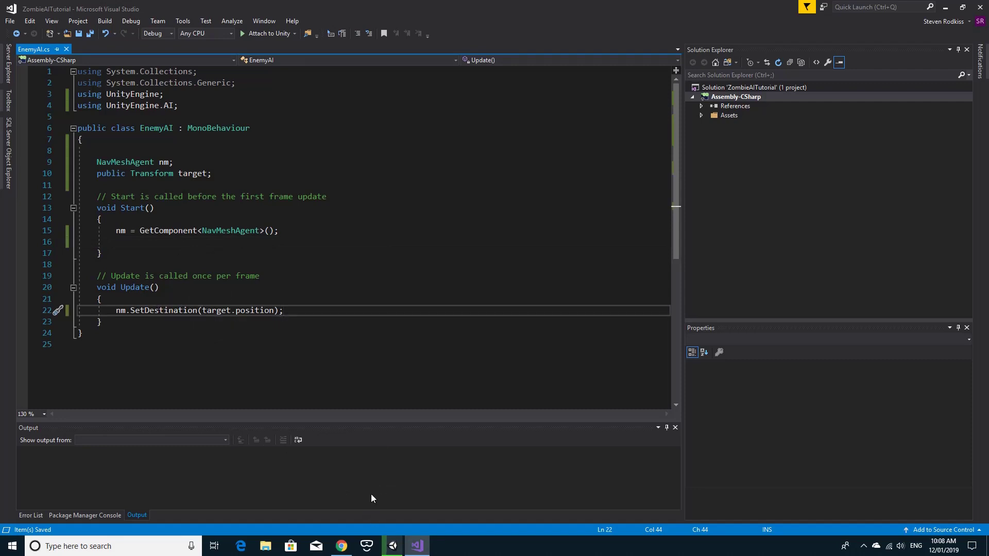
Step: Back in Unity, enter Play mode and watch the running game in the Scene view
left_click(392, 545)
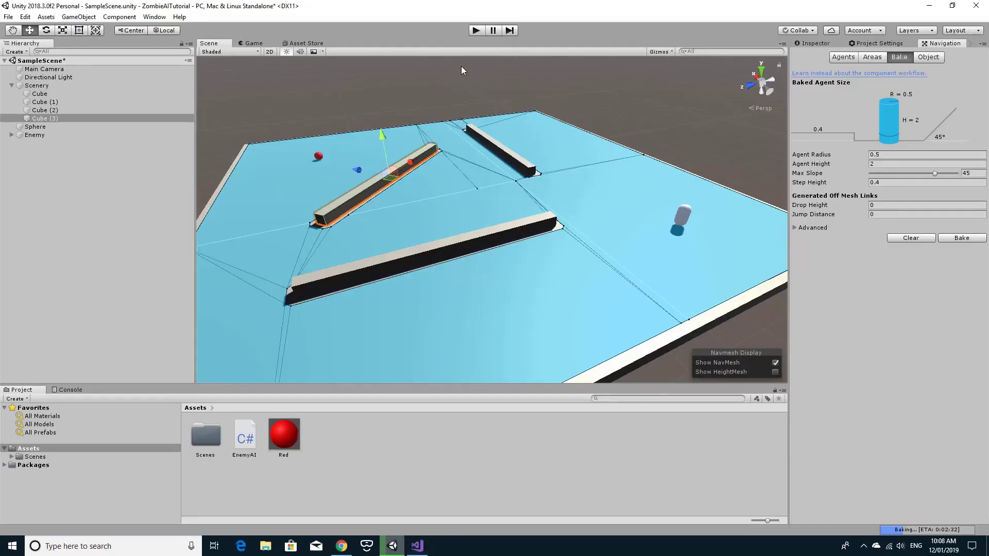
left_click(474, 31)
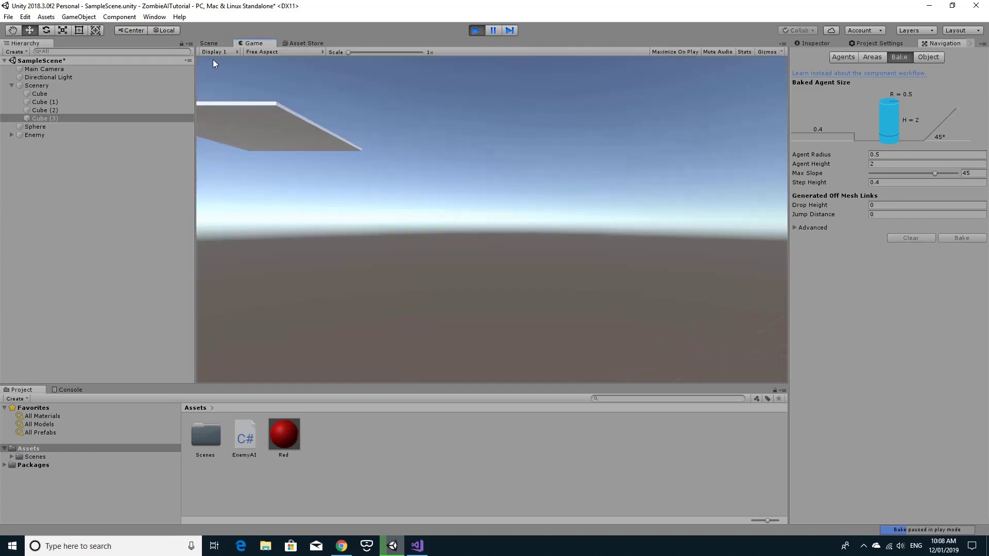
left_click(209, 44)
Step: Drag the red Sphere to the far floor corner, then the left floor area, so the Enemy chases it
left_click(319, 156)
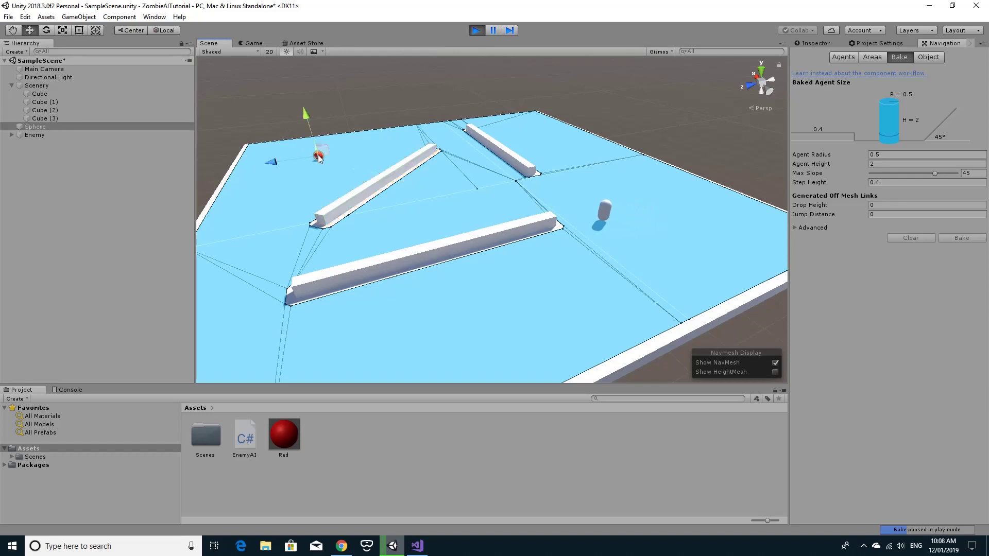
left_click_drag(324, 157, 462, 160)
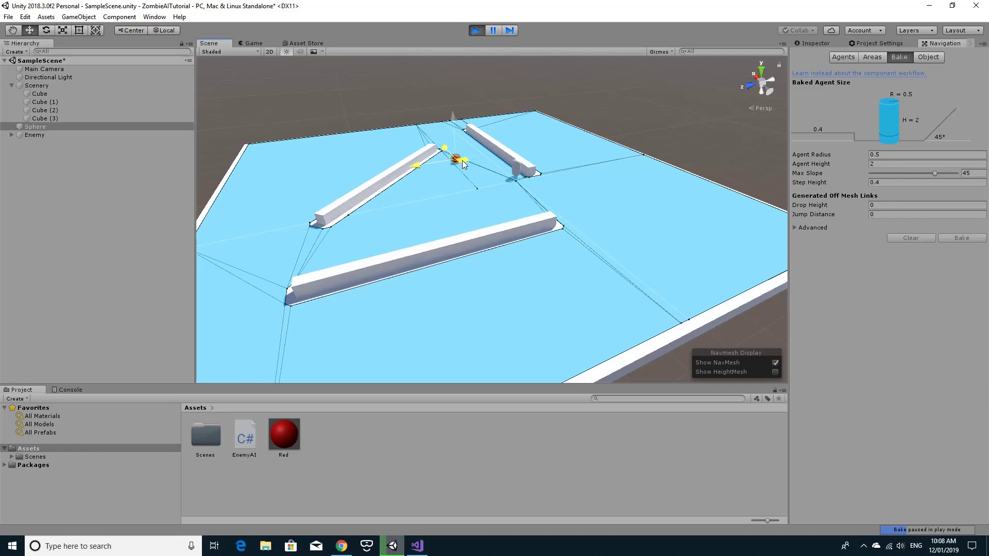
left_click_drag(462, 164, 438, 310)
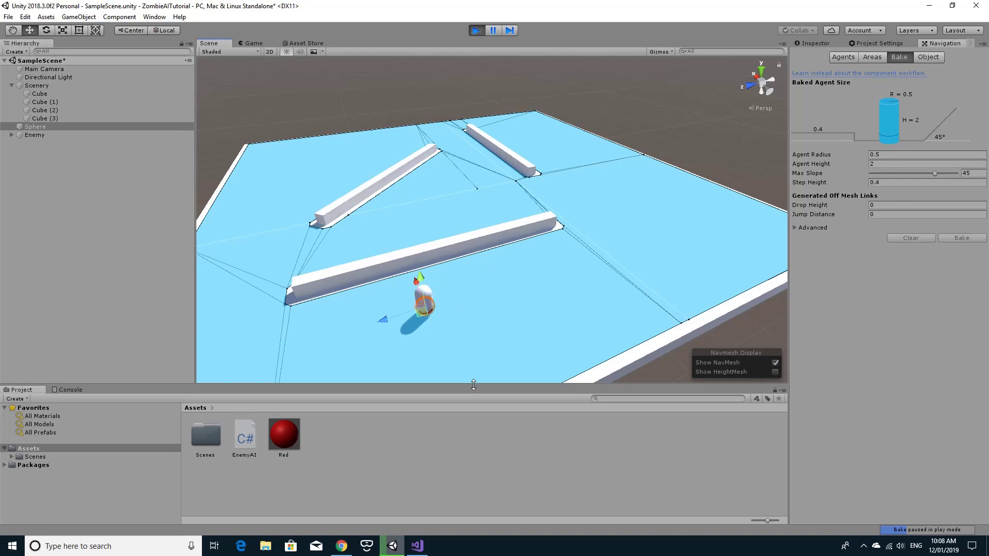
left_click(863, 548)
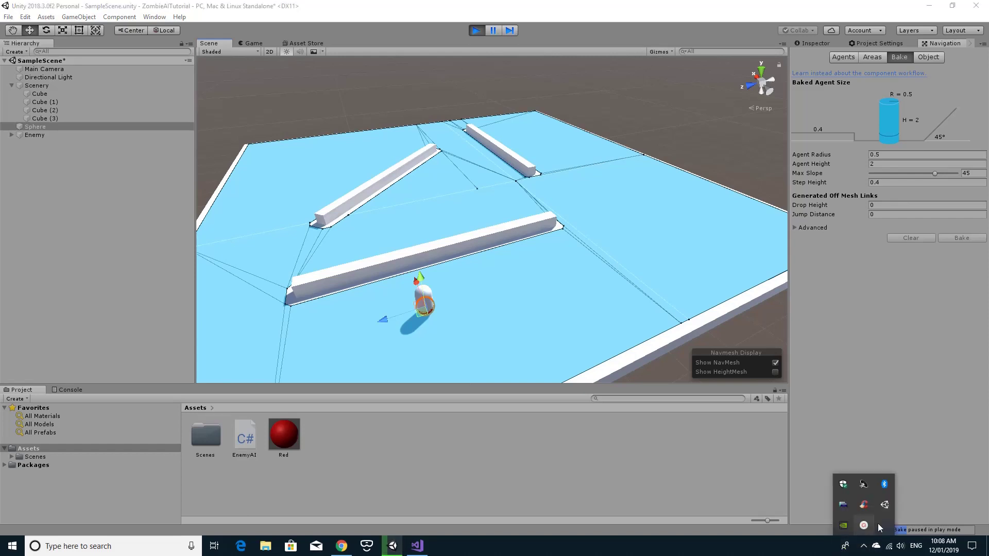
left_click(868, 525)
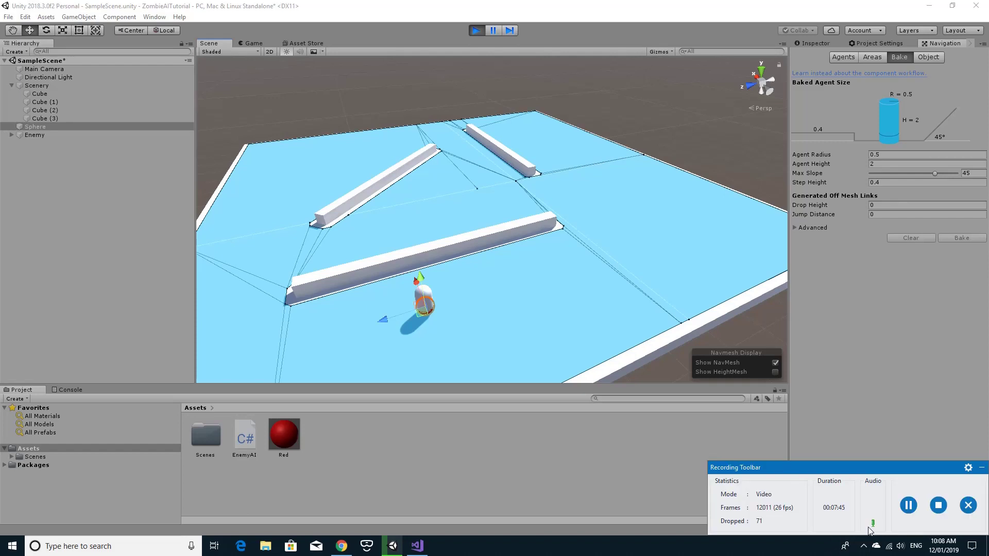